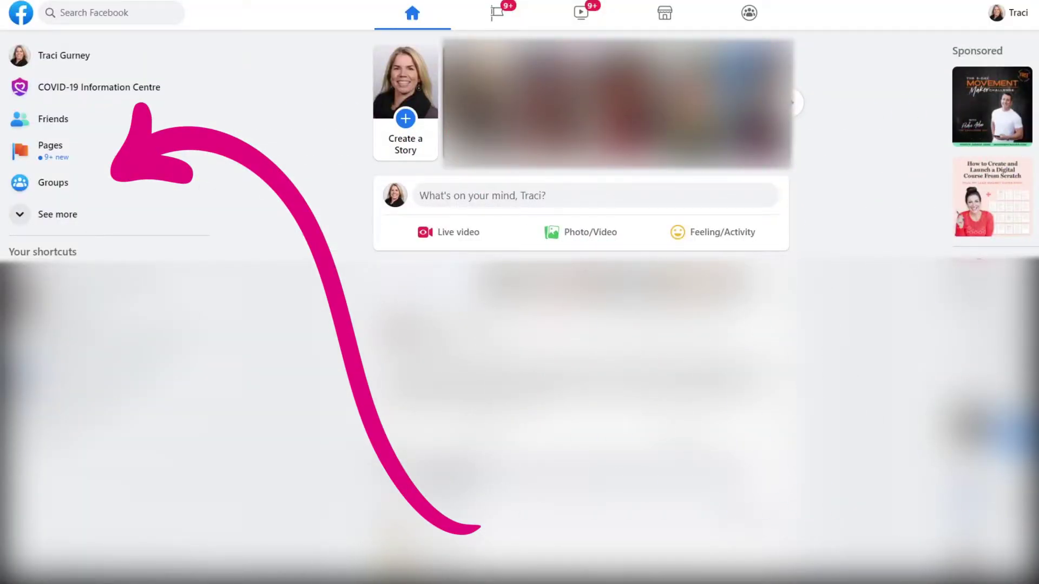
Open the Newbie Digital Marketing group from the groups you manage.
click(54, 187)
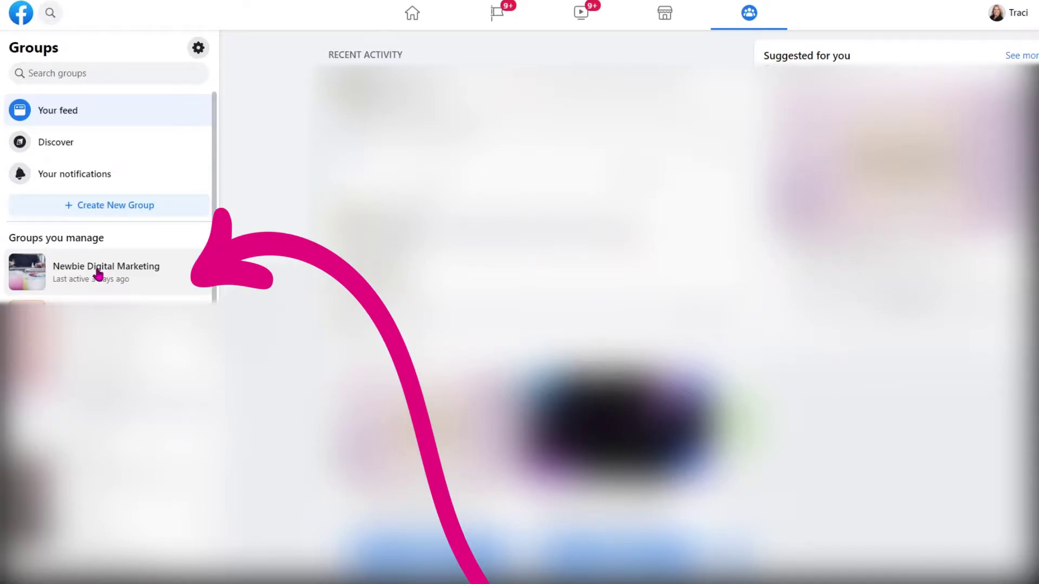
click(98, 270)
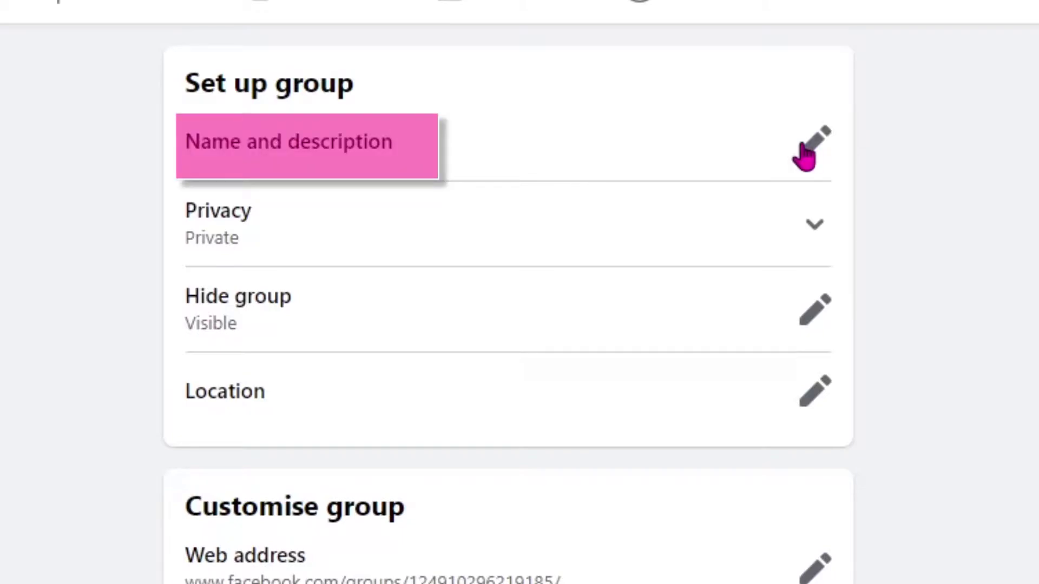
Review the group's name and description, privacy, hide group and location settings.
click(806, 154)
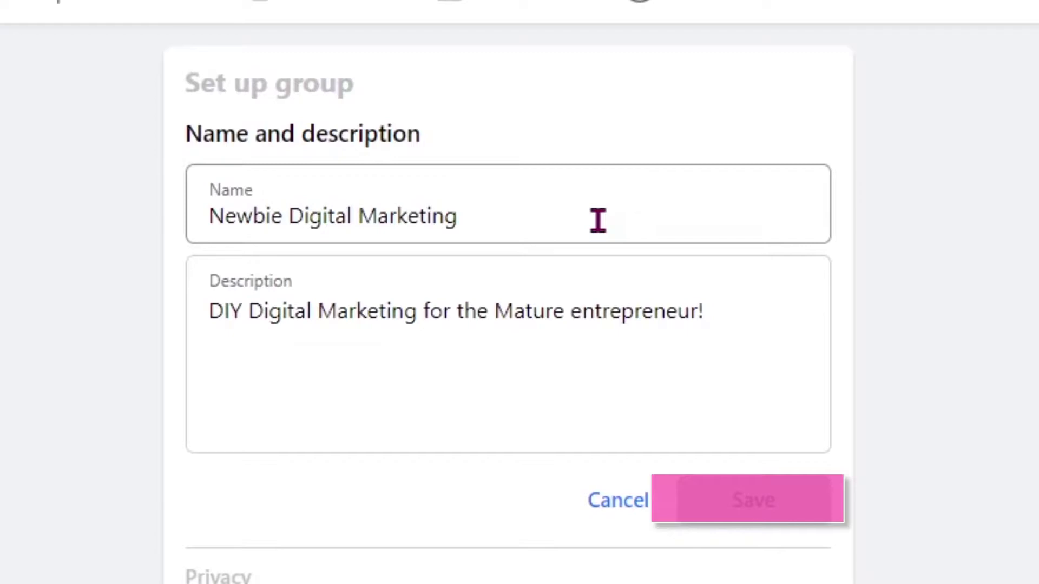
click(752, 499)
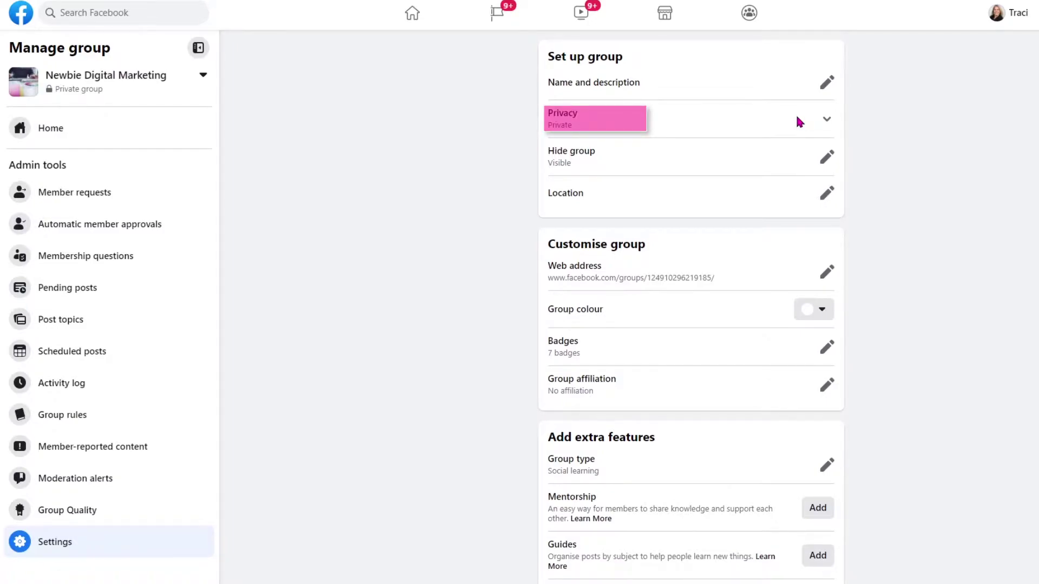
click(800, 122)
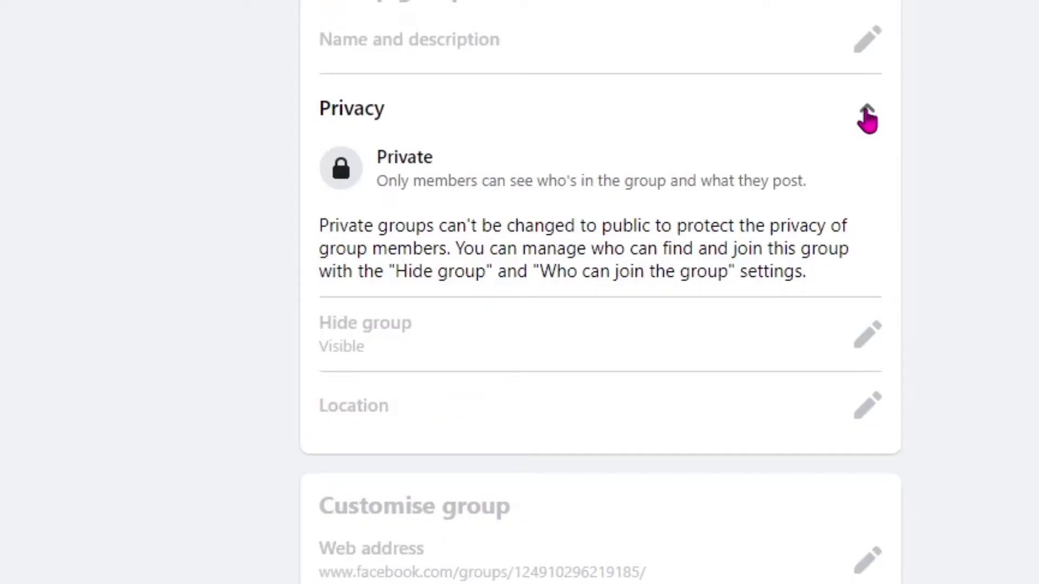
click(867, 115)
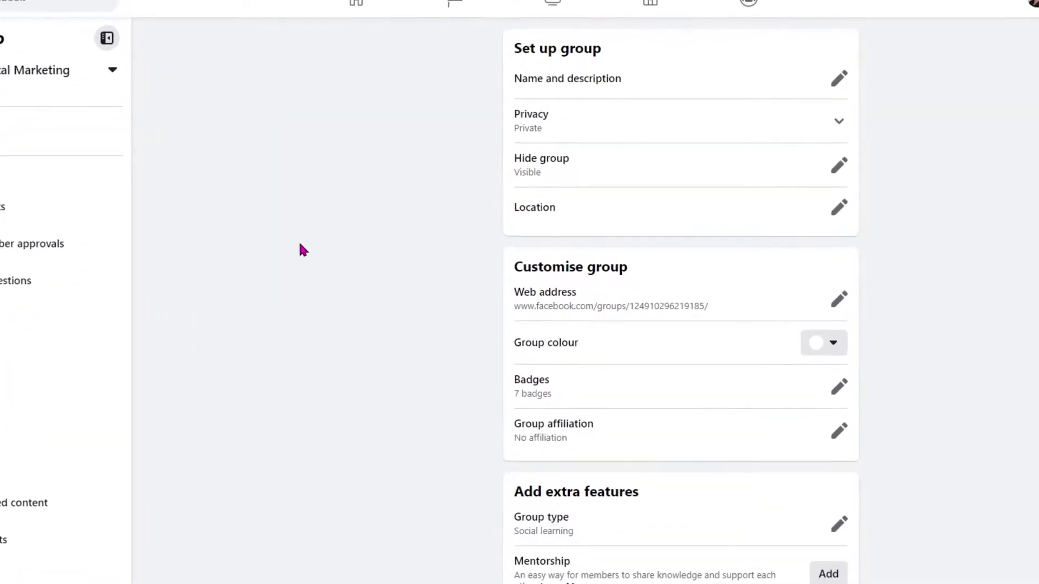
click(492, 179)
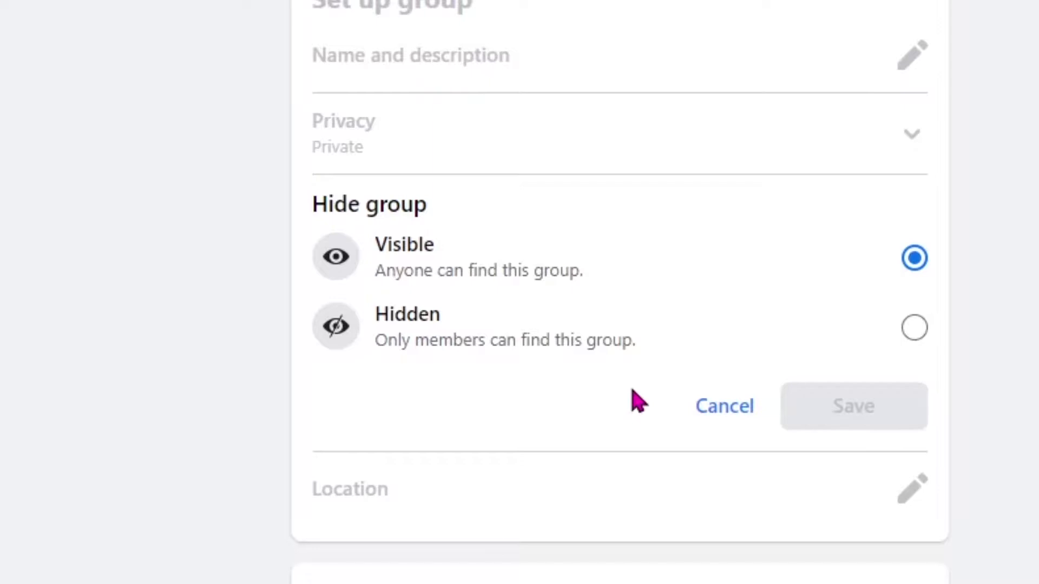
click(725, 405)
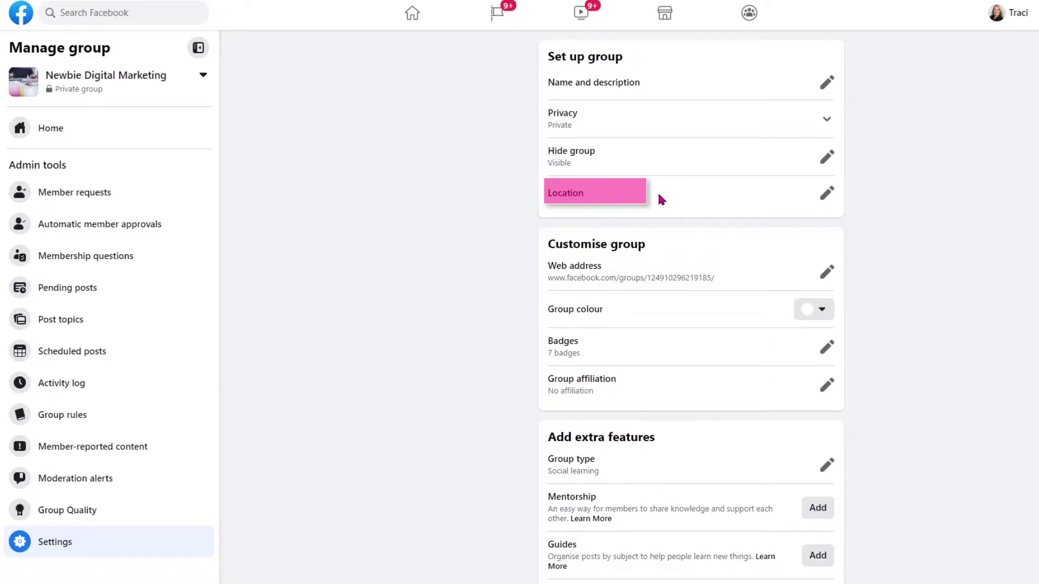
click(826, 195)
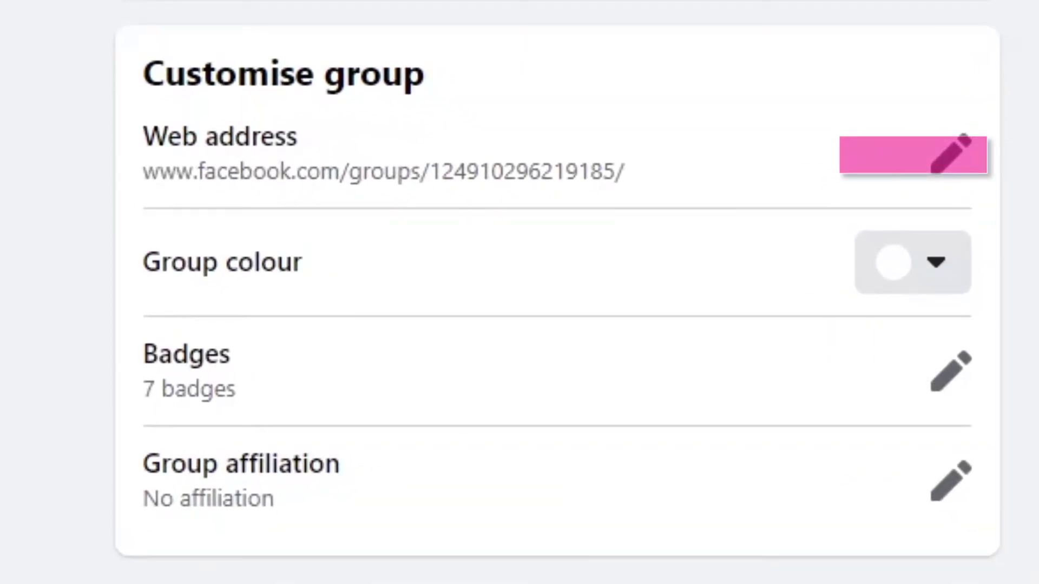
Customise the group's web address to end in "newbiedigitalmarketing".
click(951, 155)
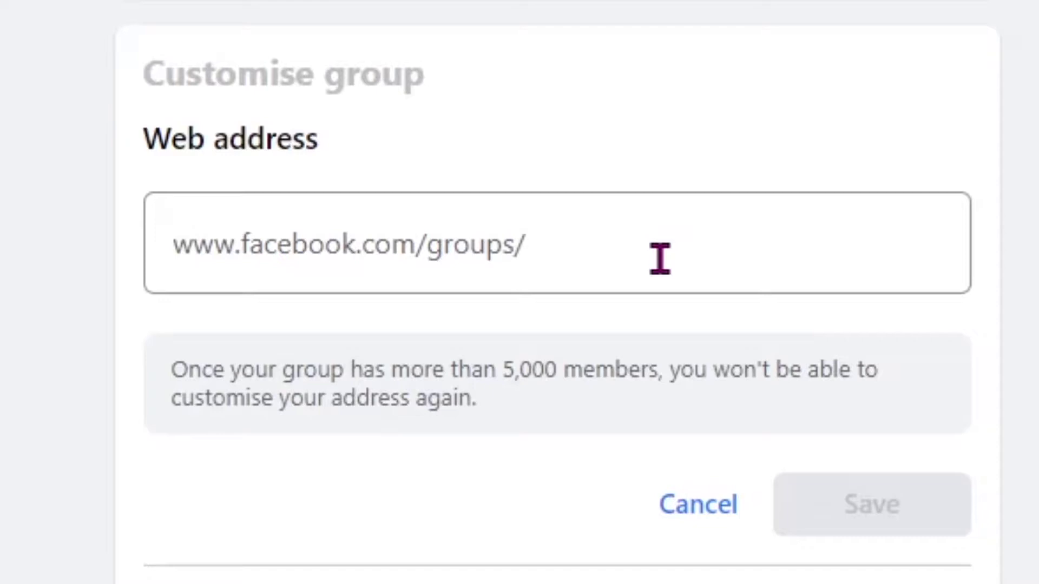
click(659, 259)
text(newbiedigitalmarketing)
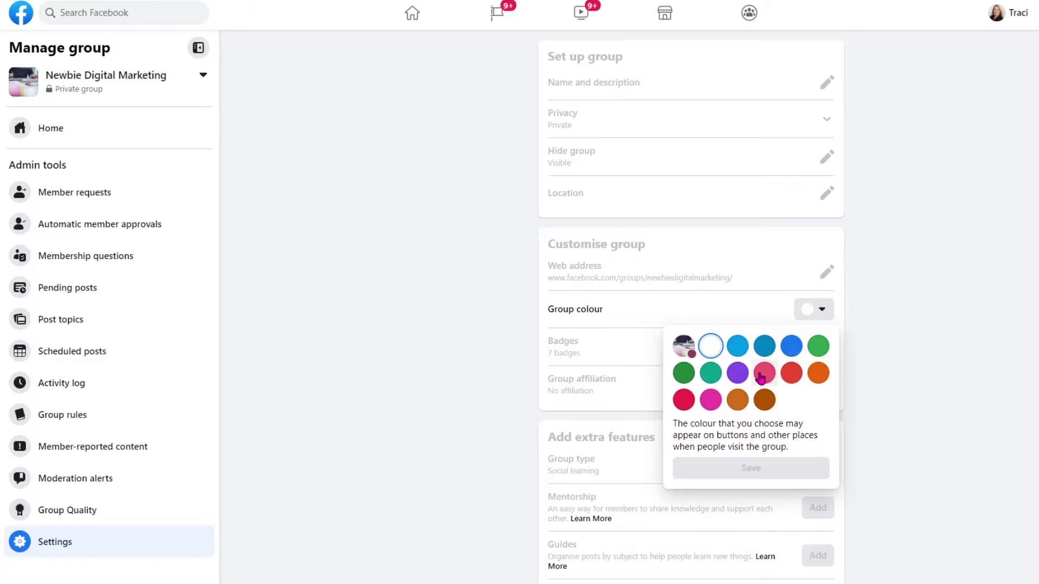
Set the group colour to purple and turn off the Visual storyteller badge.
click(737, 373)
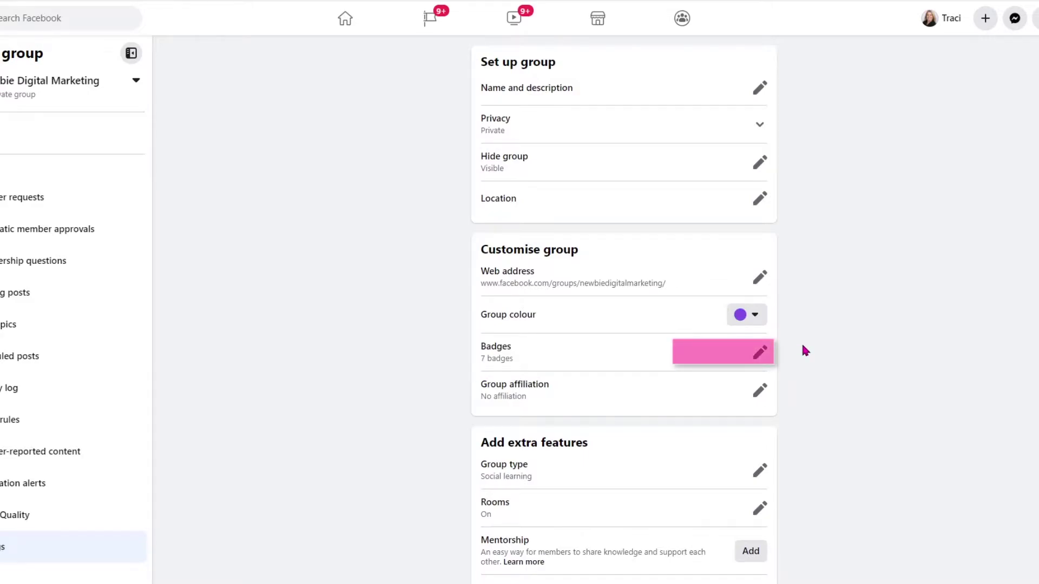
click(759, 352)
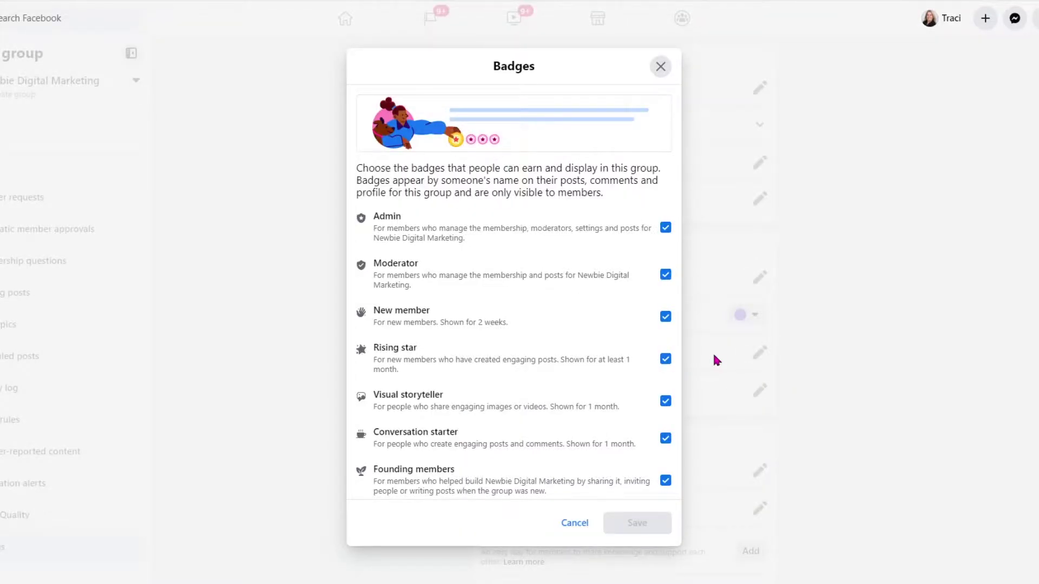
click(665, 401)
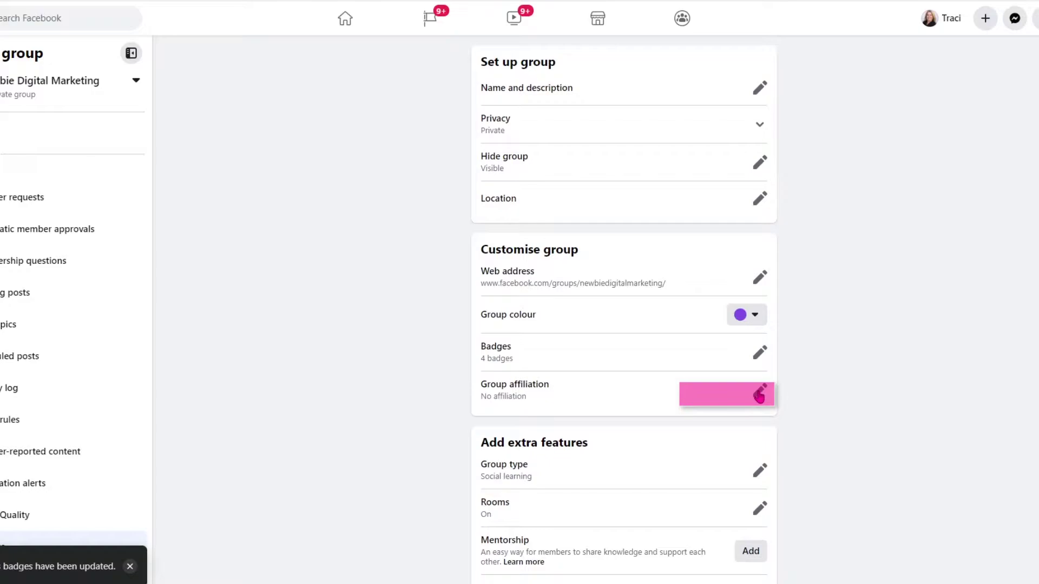
Set the group affiliation to the admin's own profile and check the affiliation line under the group's cover image.
click(759, 394)
click(634, 405)
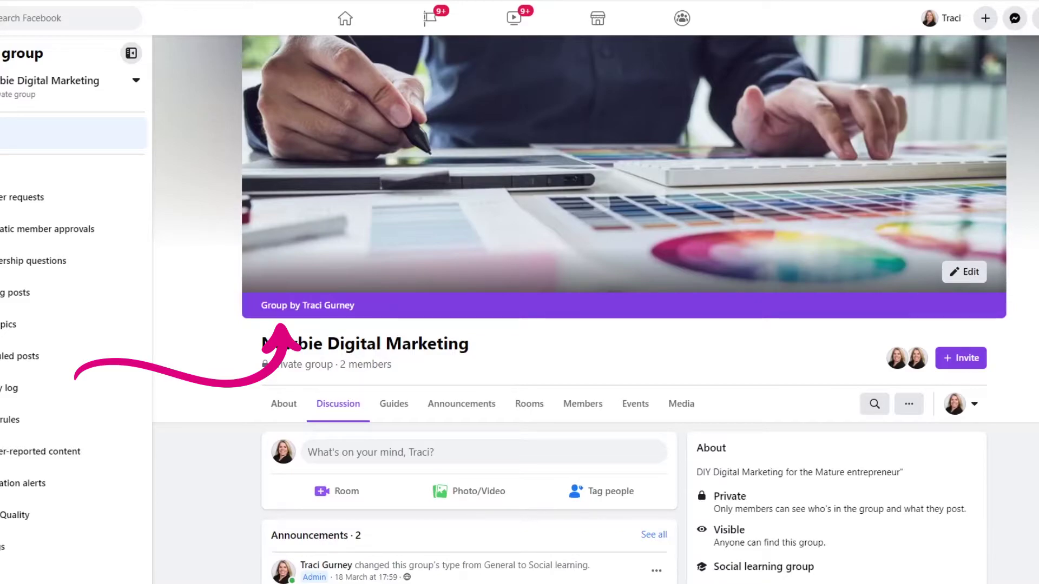
triple_click(335, 306)
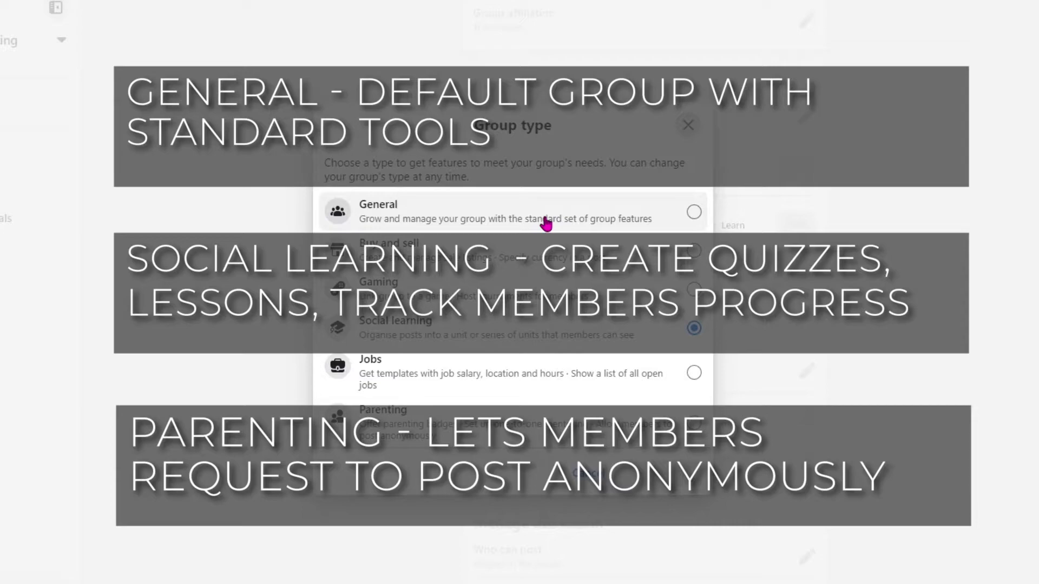
Leave the group type as it is and try to add Mentorship with the General support category.
key(Escape)
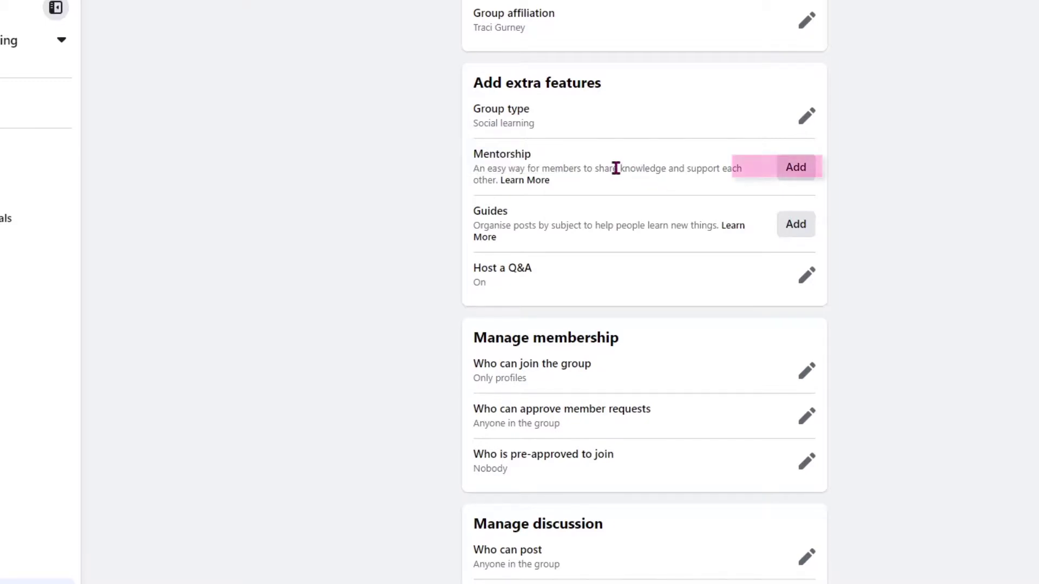
click(792, 170)
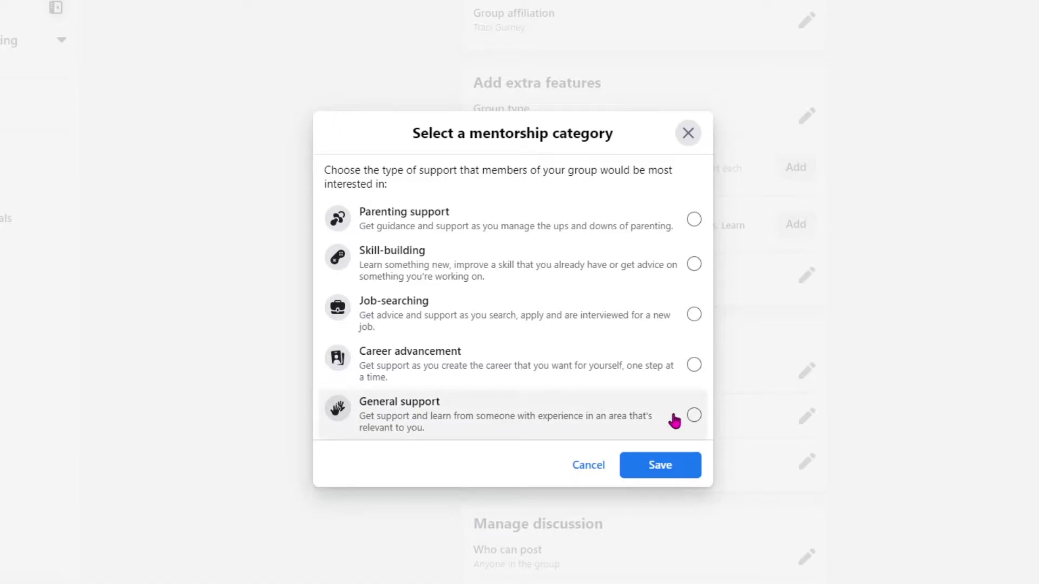
click(694, 415)
click(685, 460)
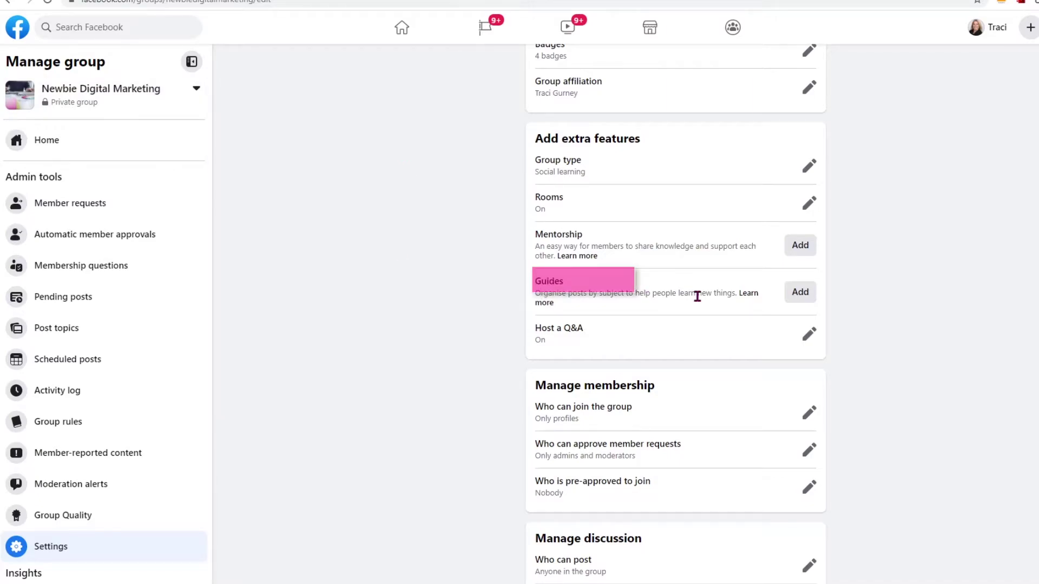
Add the Guides feature and create the guide "Step 1 to Starting A Group" described as "Start your Facebook Group by following these easy steps.".
click(811, 294)
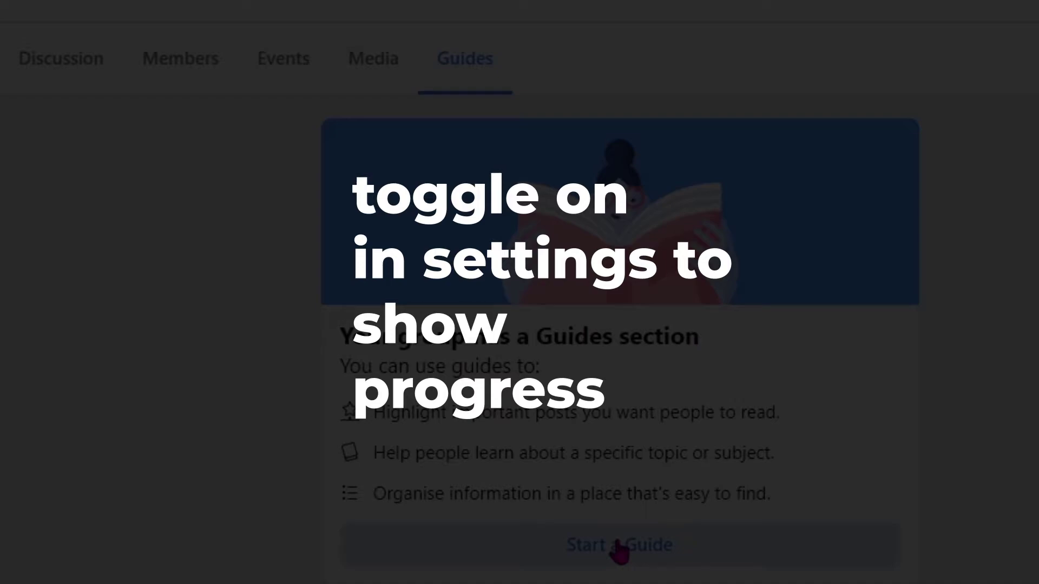
click(619, 545)
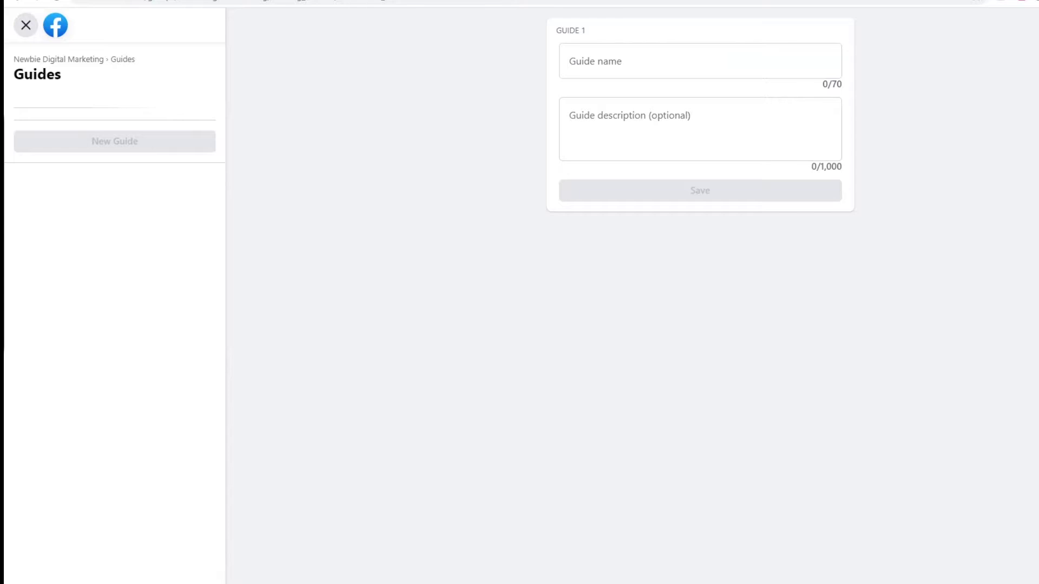
click(645, 67)
text(Step 1 to Starting A Group)
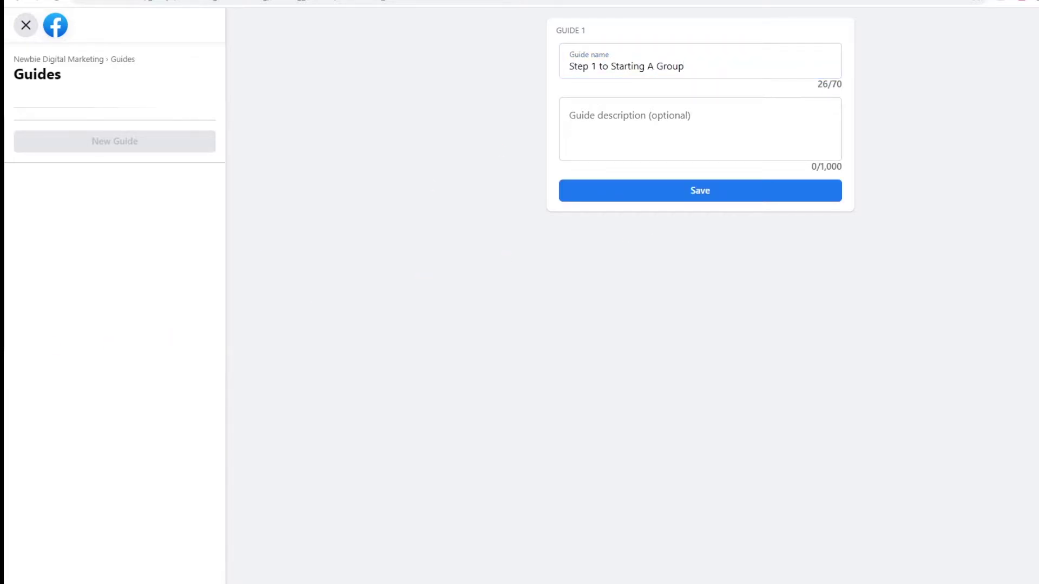
click(688, 121)
text(Start your Facebook Group by following thee easy steps.)
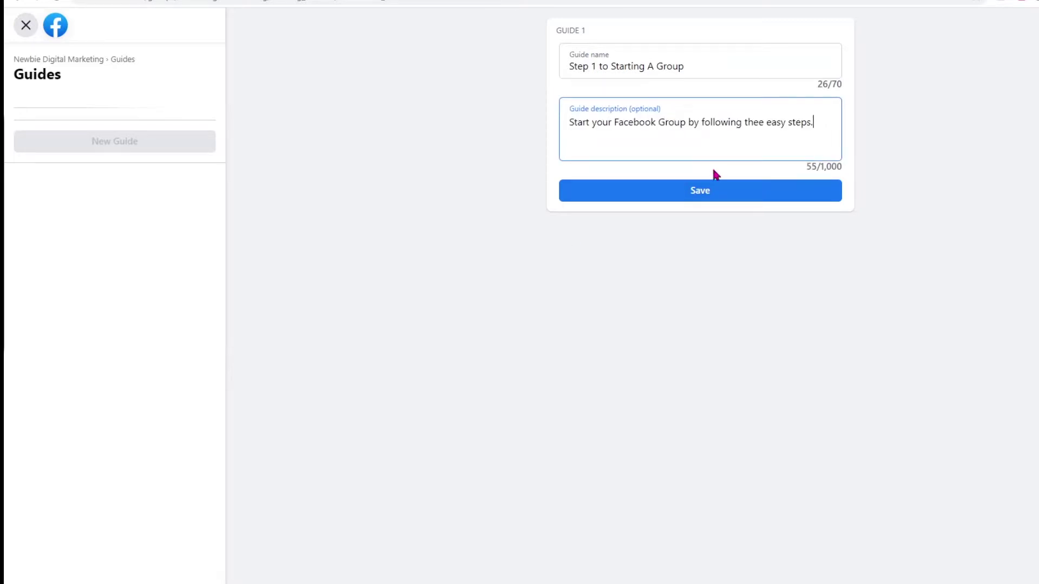
click(719, 196)
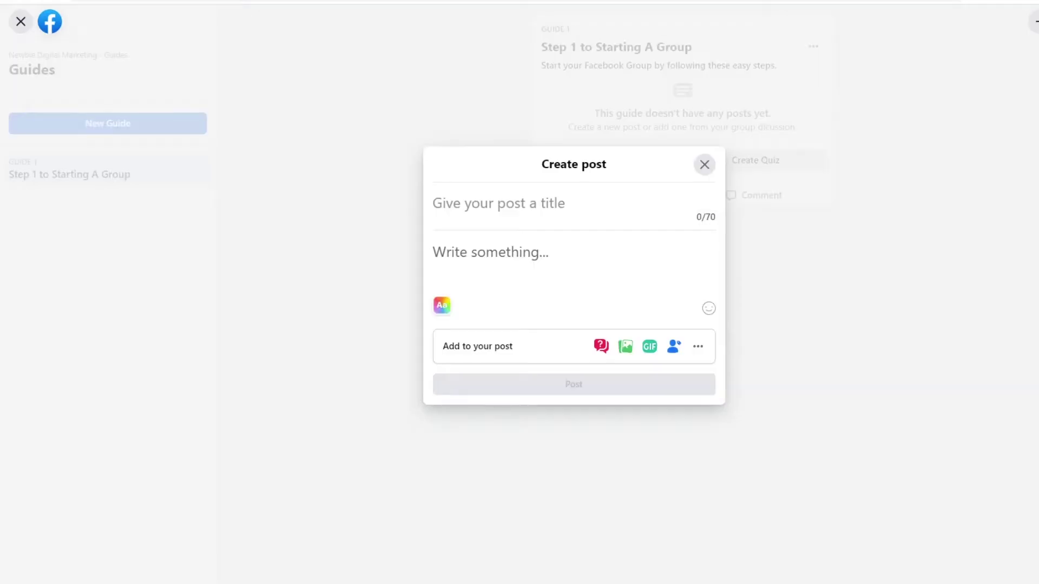
Publish a guide post titled "Which account are you going to use?" with text on creating a group with a personal account or page account.
text(Which account are you going to use?)
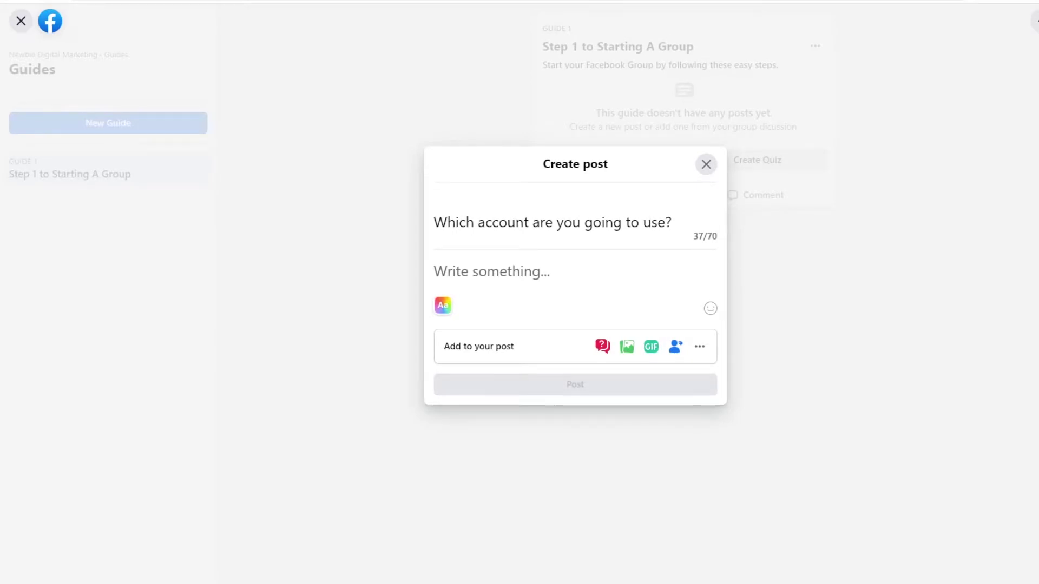
text(Determine if you are creating a group with a personal account or page account)
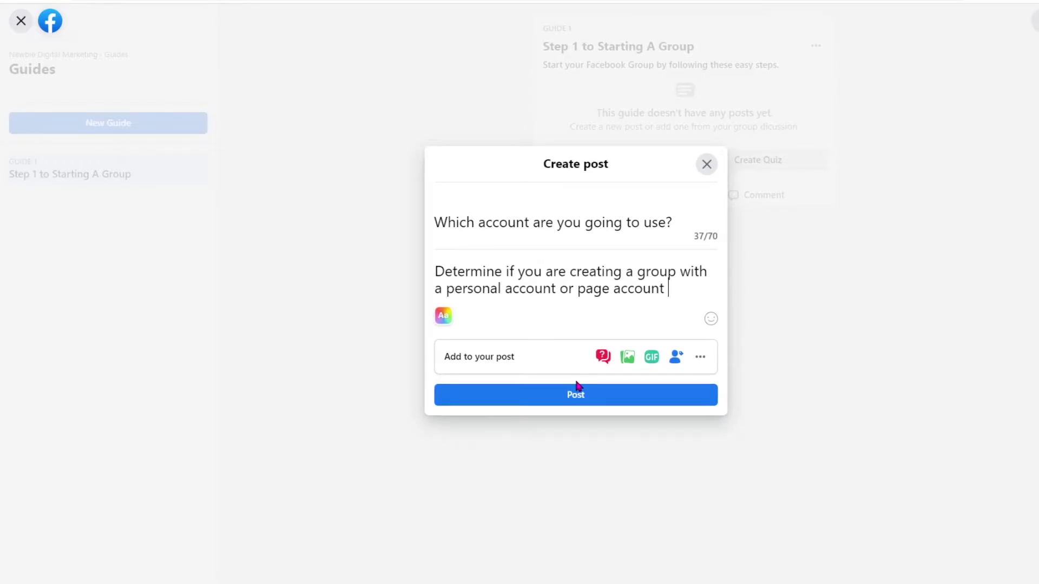
click(577, 387)
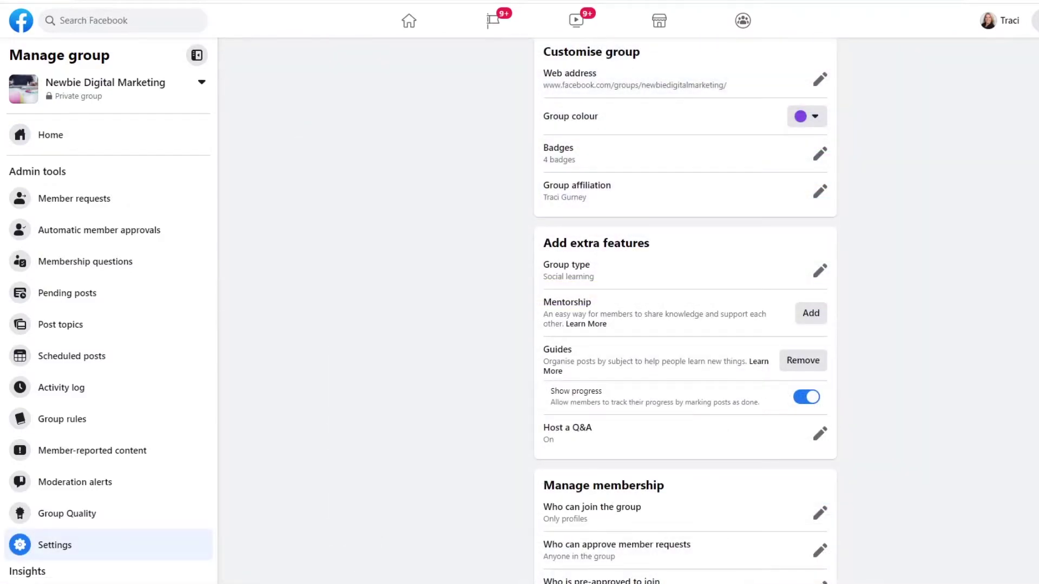
Check the Host a Q&A setting and create a Q&A post in the group asking "Do you use Facebook Pages?".
scroll(757, 134, down, 5)
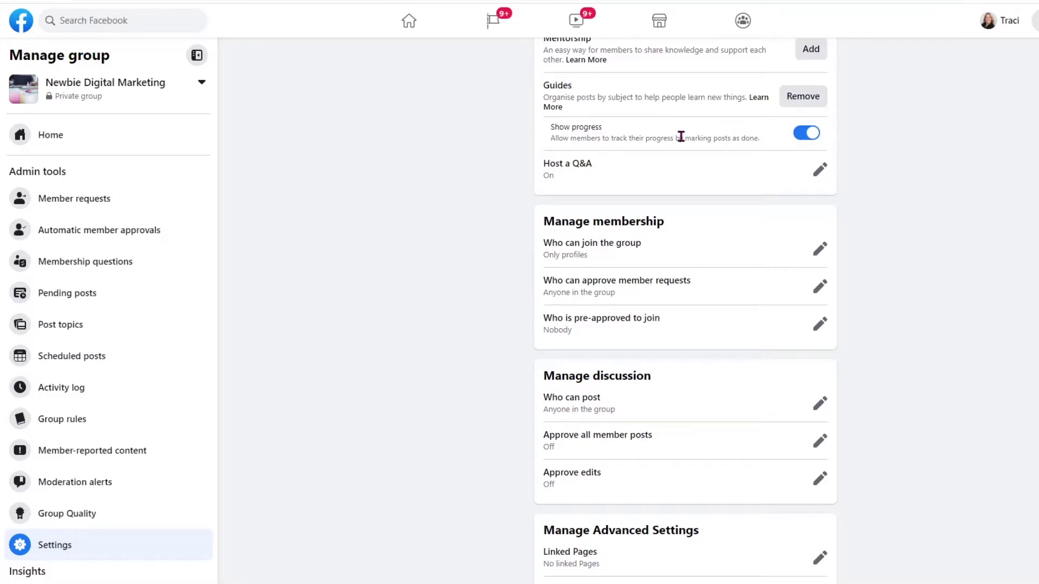
click(820, 173)
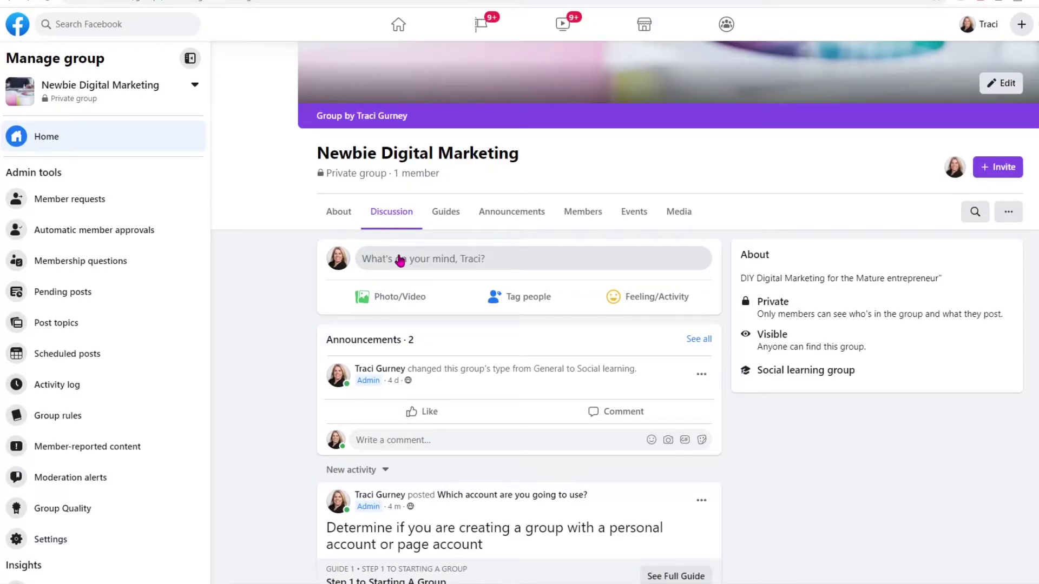
click(400, 261)
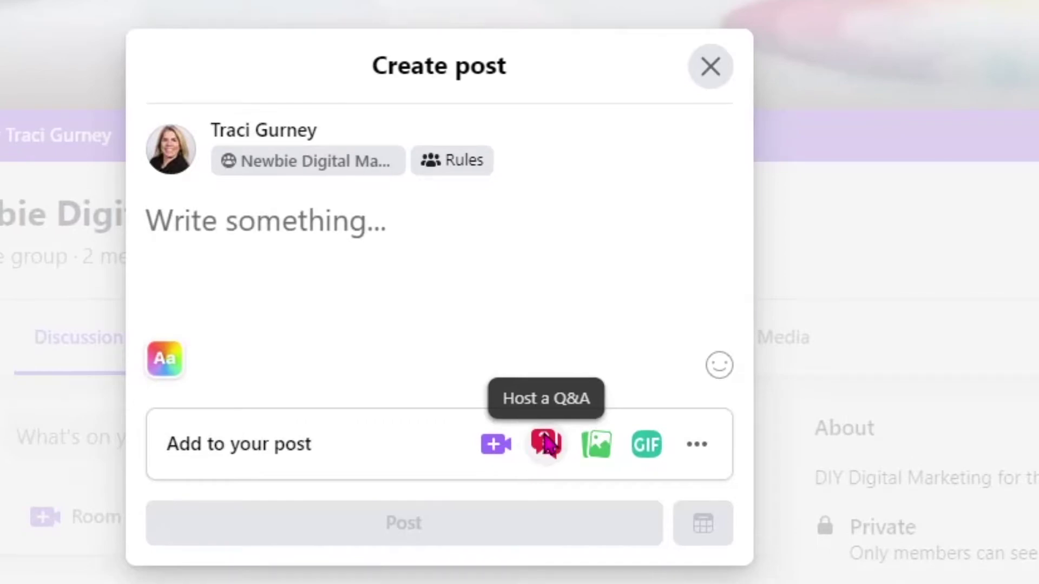
click(546, 444)
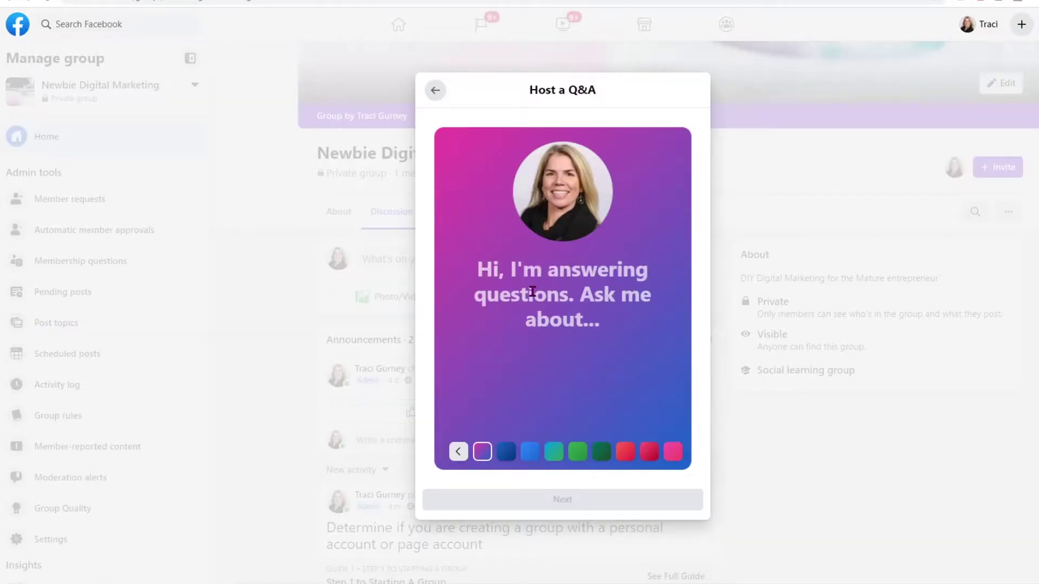
text(Do you use Facebook Pages?)
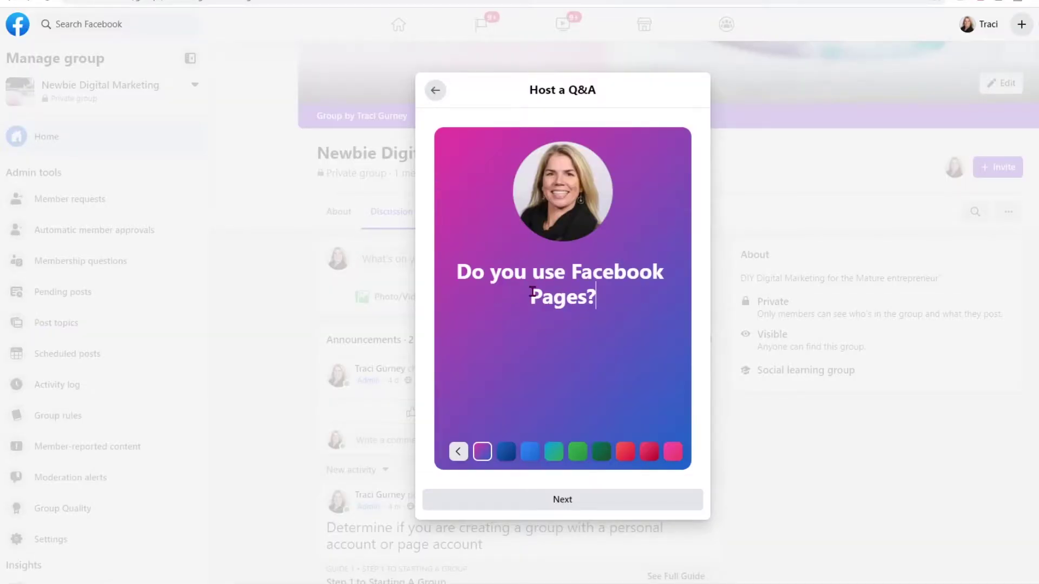
click(599, 507)
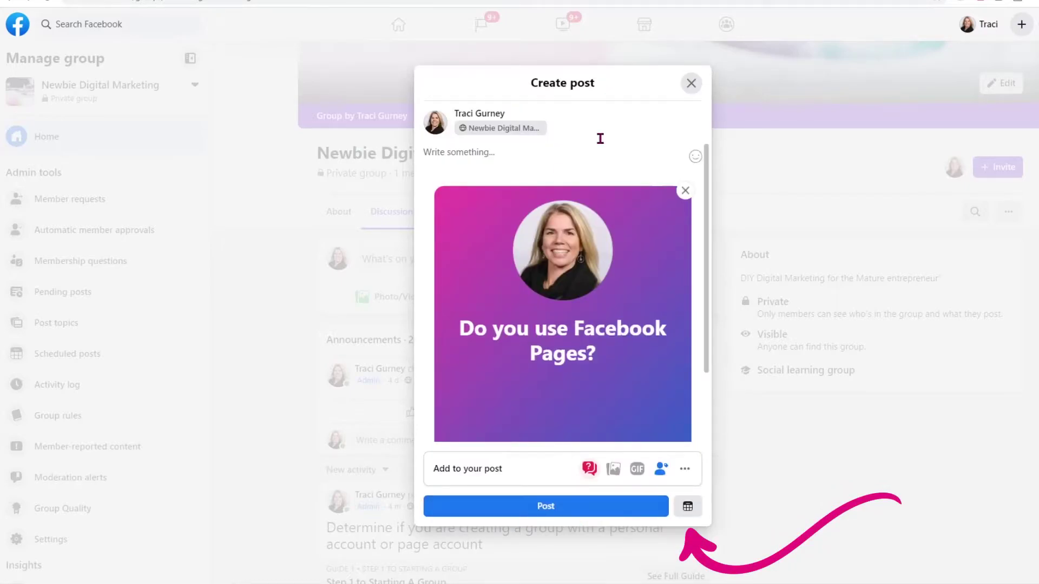
click(687, 506)
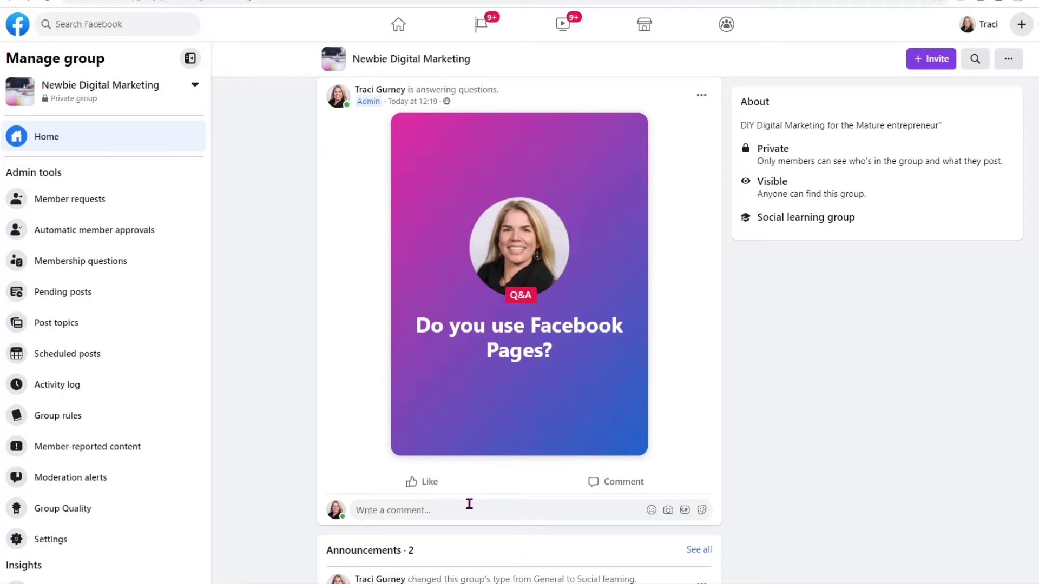
Add the post topic "Facebook Pages" to the Q&A post and open that topic from the group's popular topics.
click(701, 95)
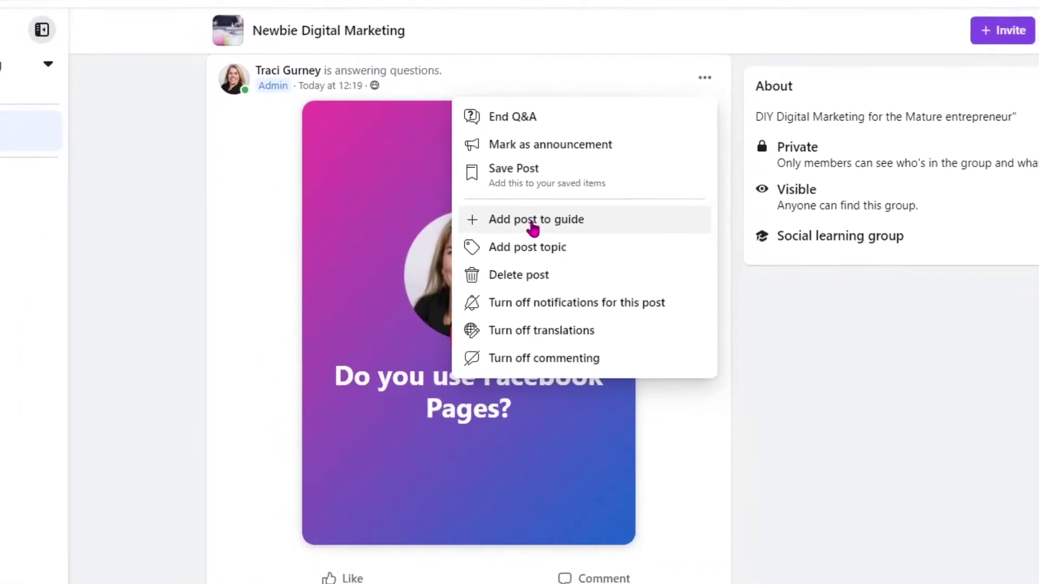
click(521, 250)
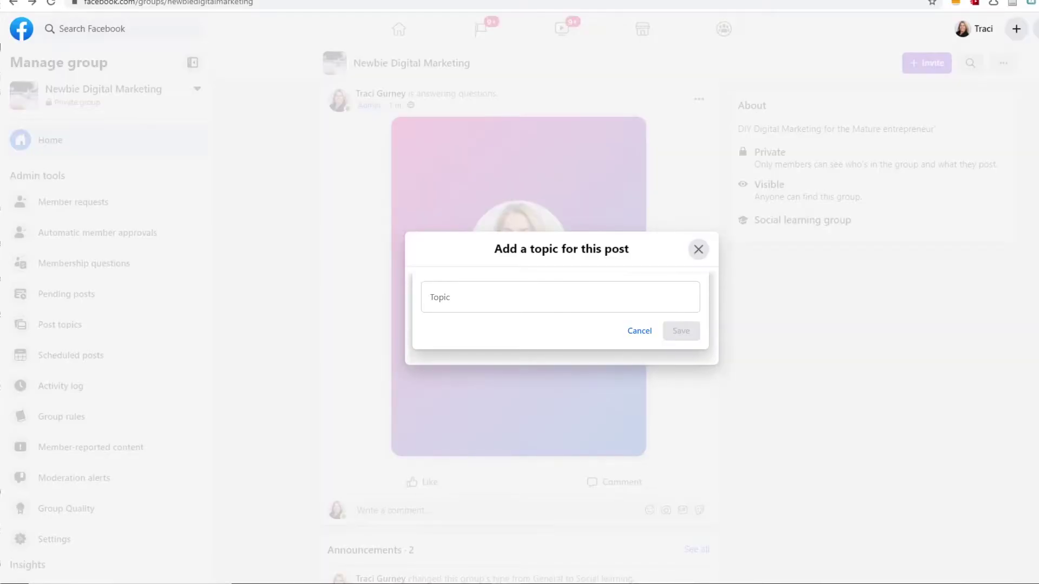
click(441, 295)
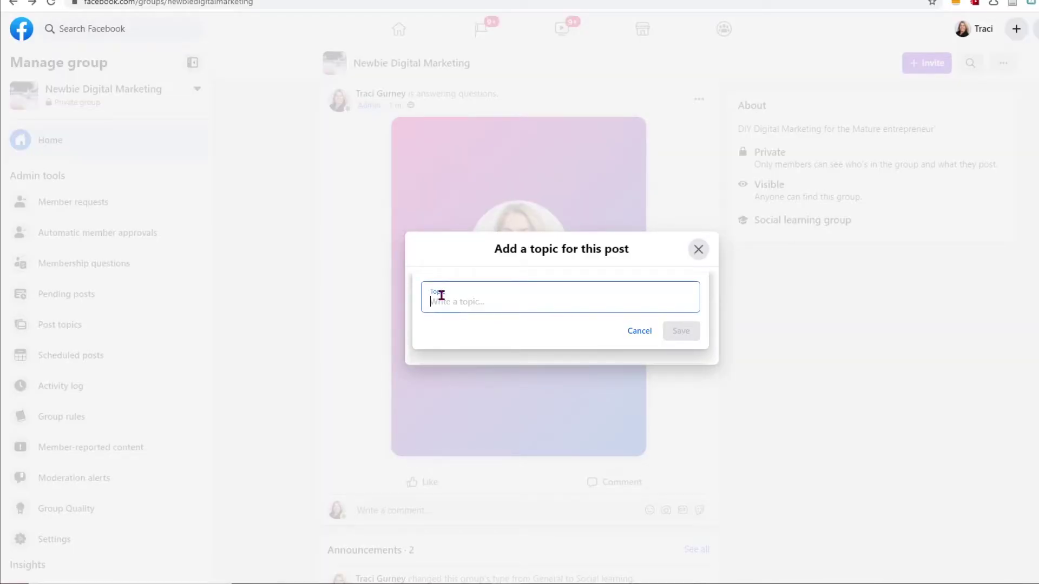
text(Faceb)
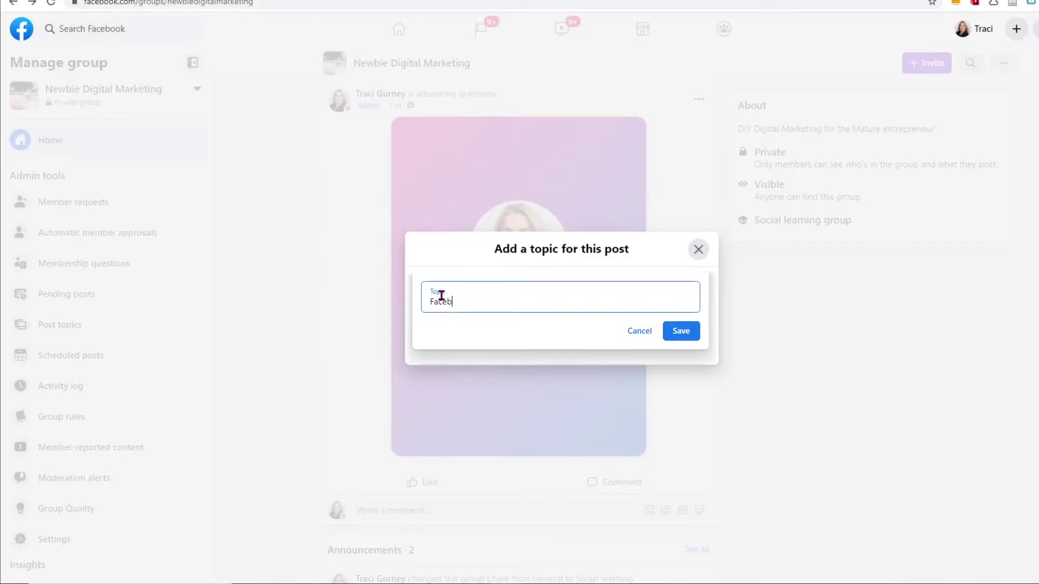
text(ook Pages)
click(681, 332)
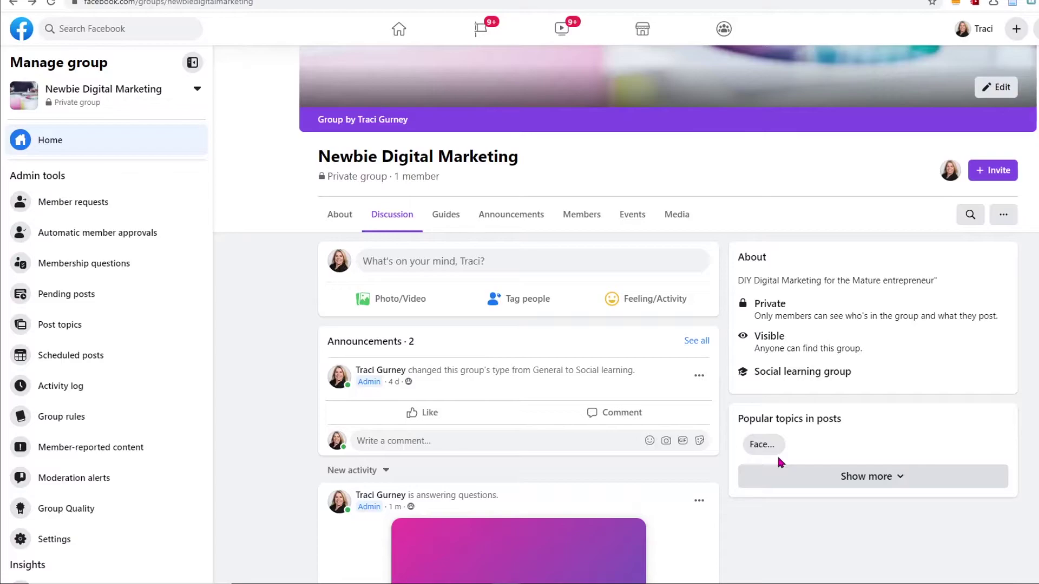
click(773, 450)
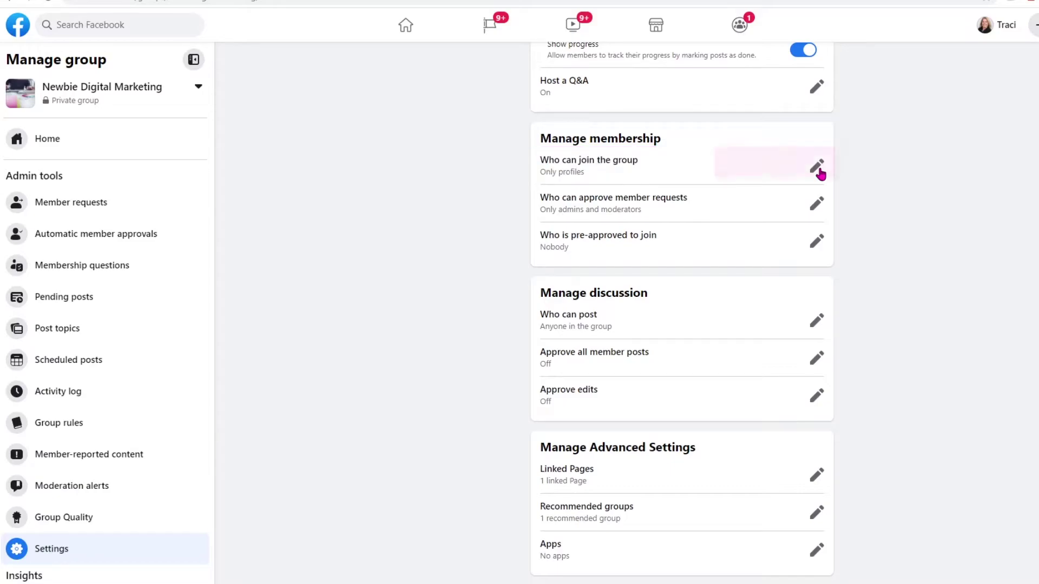
Check the options for who can join the group, who can approve member requests and who is pre-approved, leaving each setting as is.
click(816, 167)
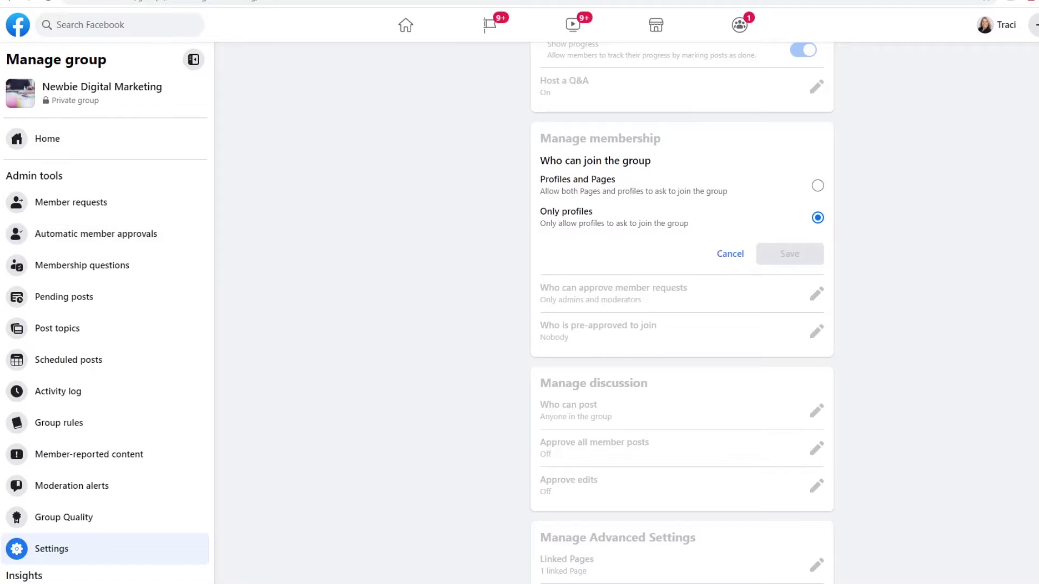
click(730, 254)
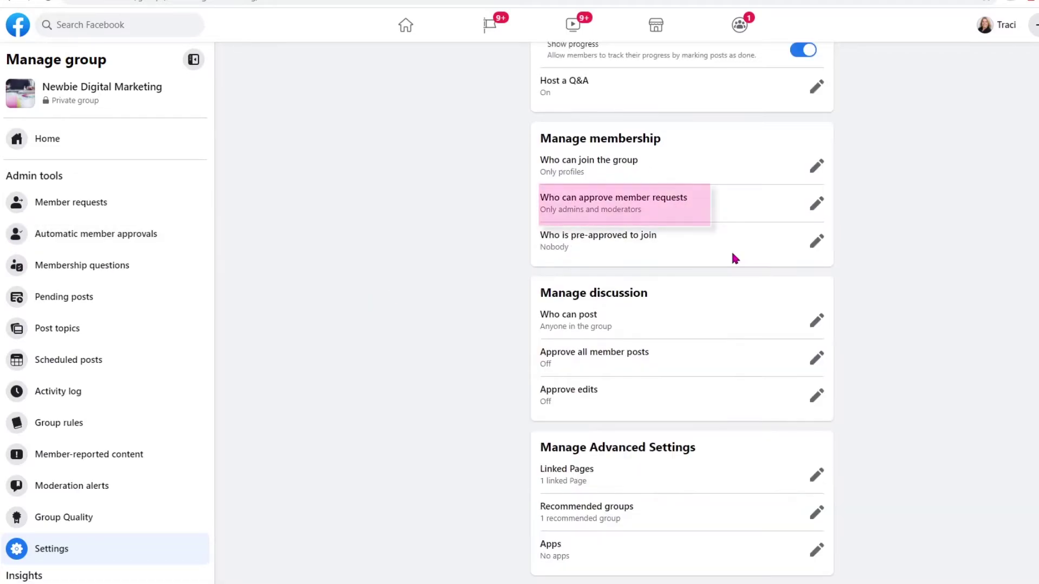
click(815, 204)
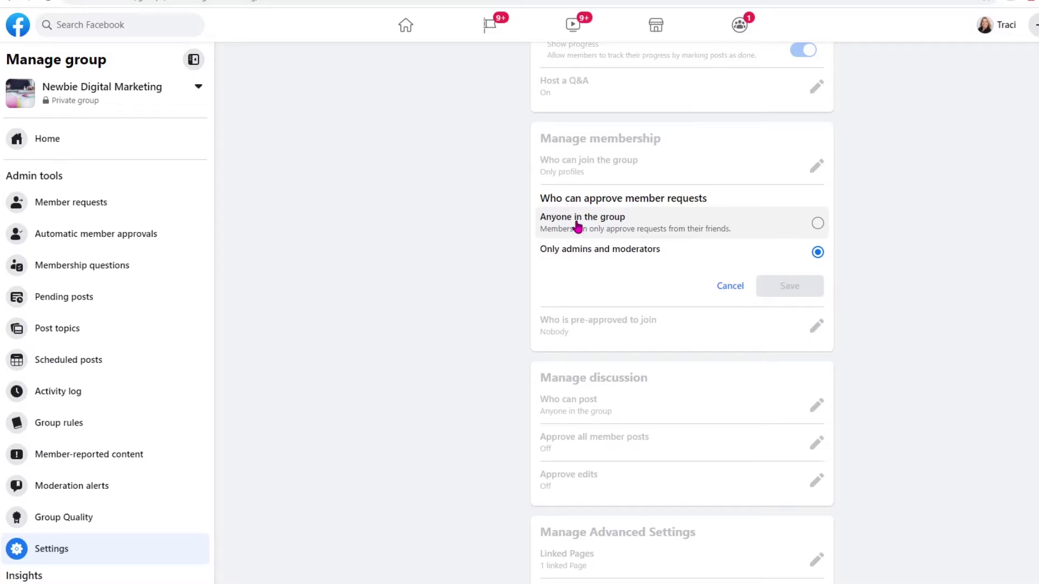
click(730, 285)
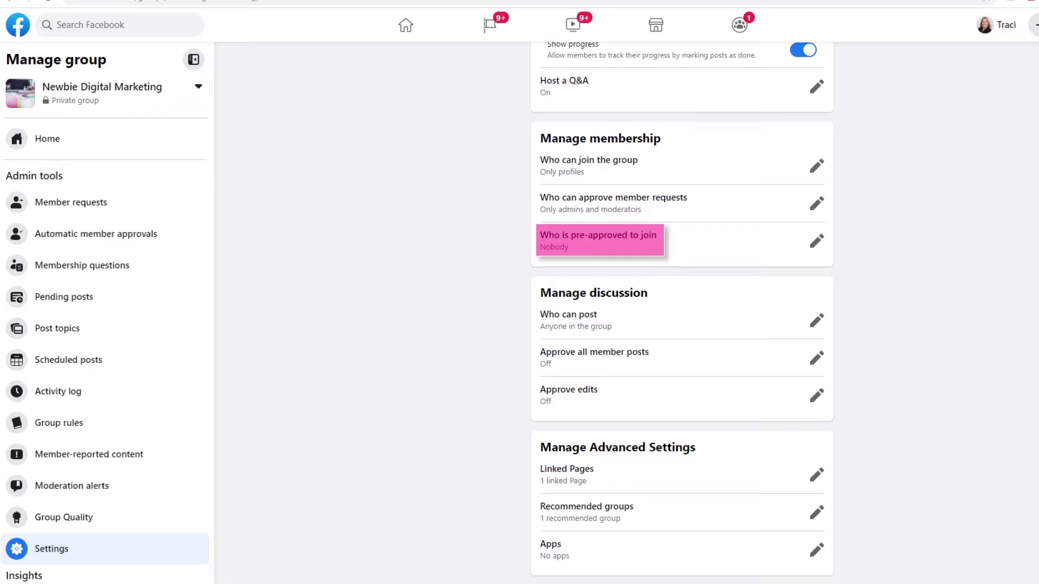
click(816, 241)
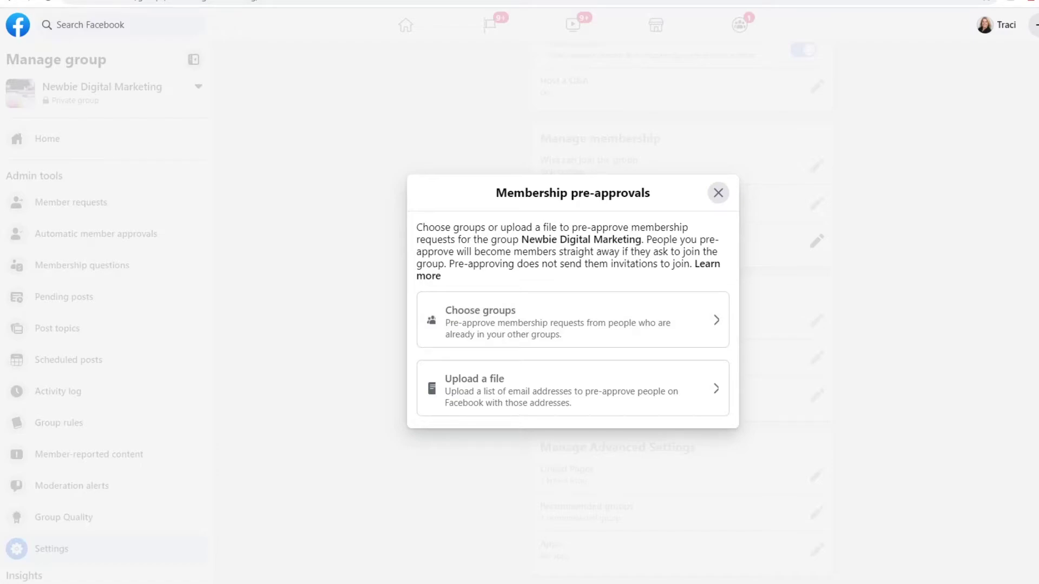
key(Escape)
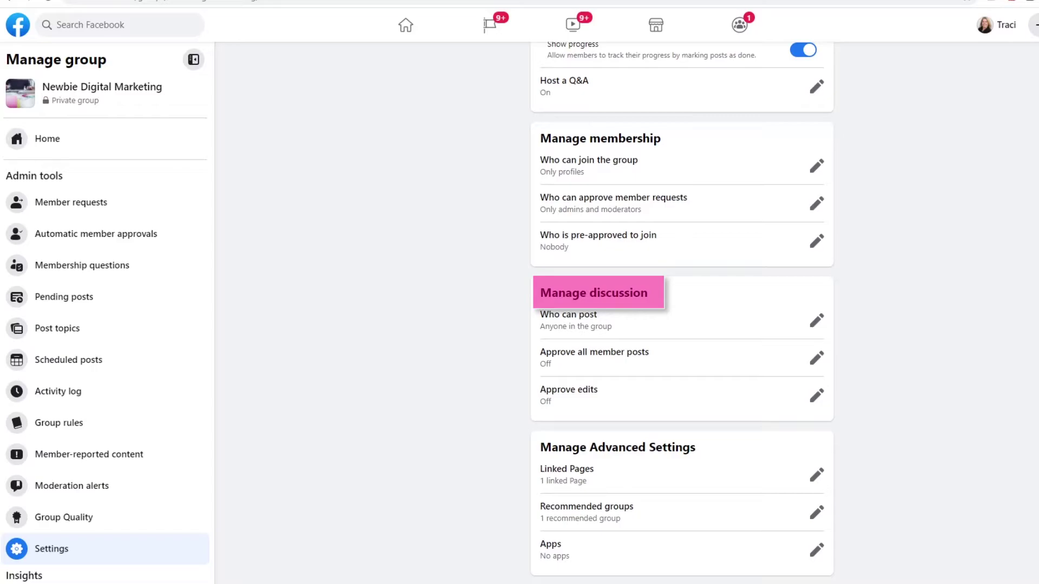
Check the discussion options for who can post, approving all member posts and approving edits, without changing them.
click(816, 321)
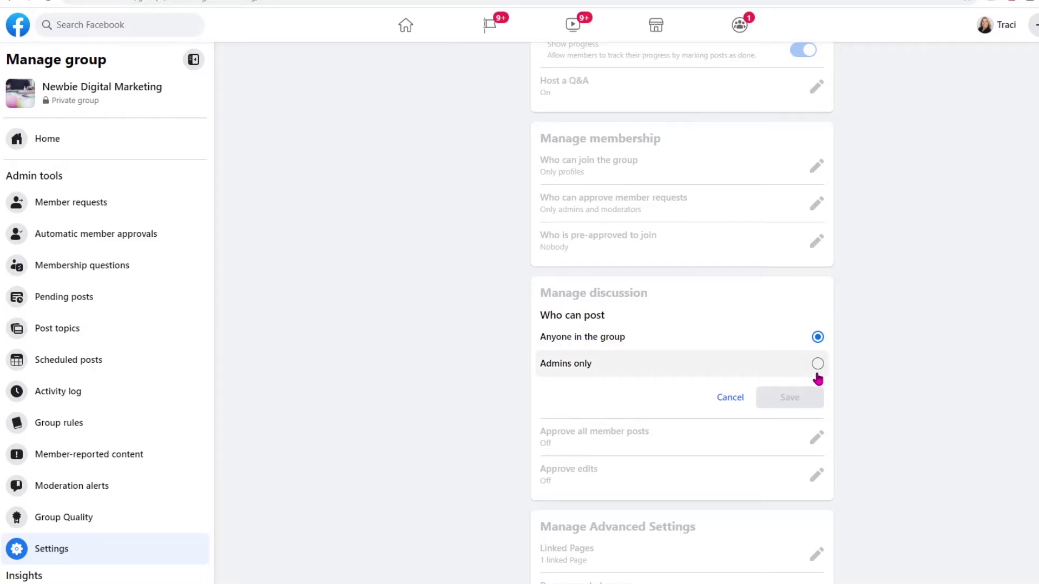
click(721, 405)
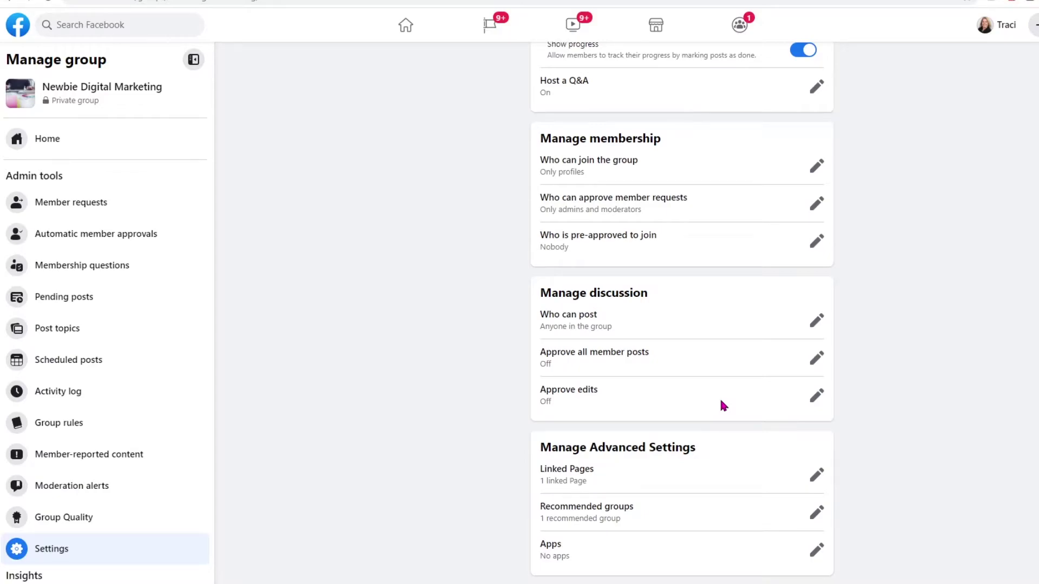
click(816, 358)
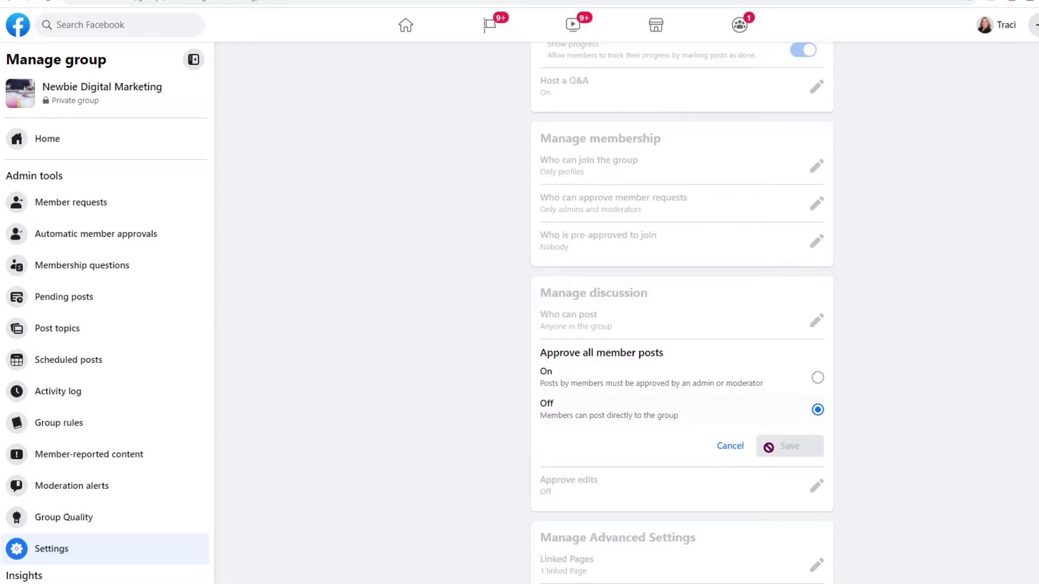
click(739, 455)
click(814, 402)
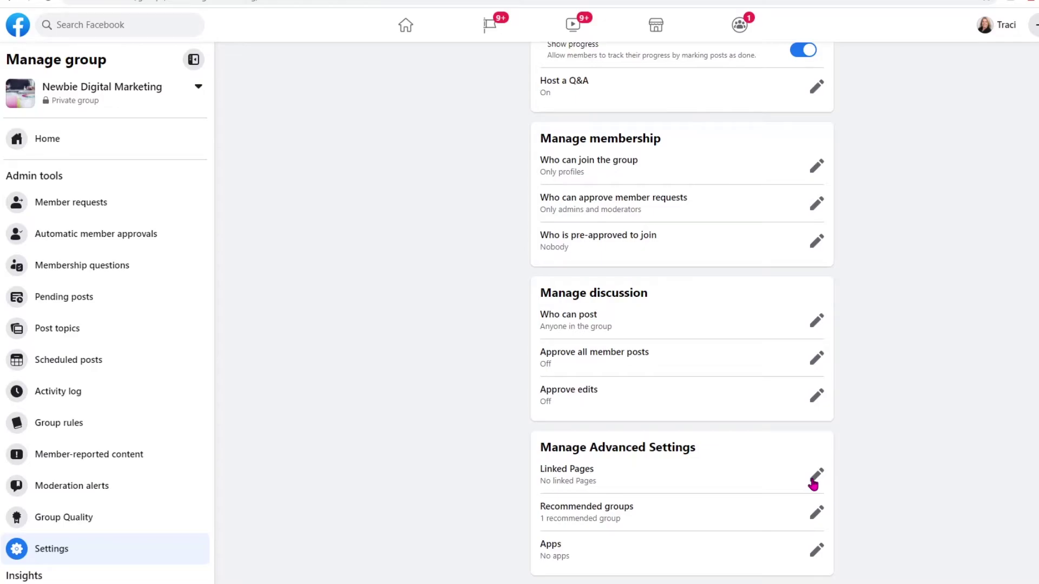
Link the admin's own Brand Page to the group and look through the additional sections of that Page.
click(814, 478)
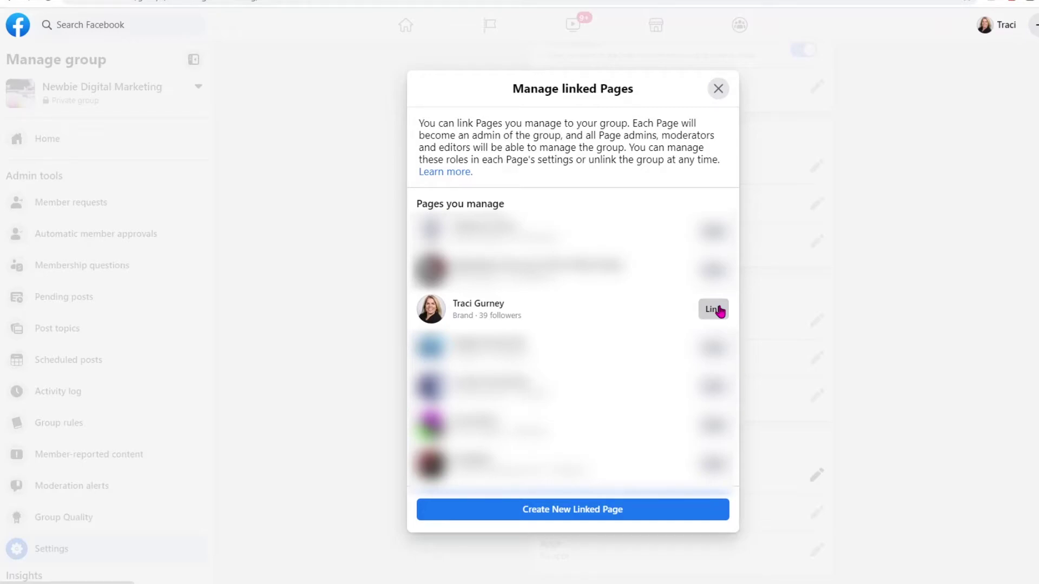
click(713, 310)
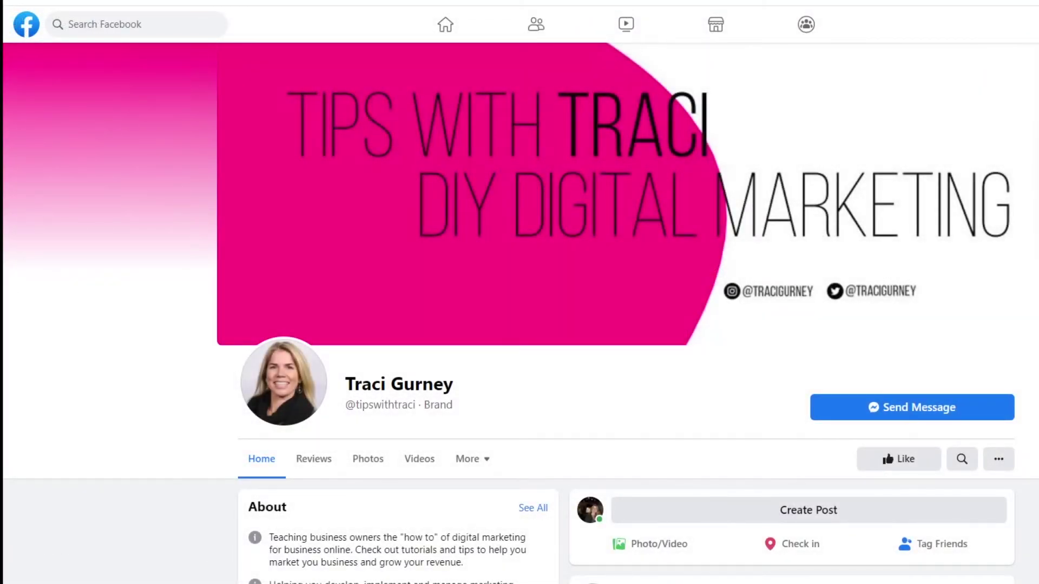
scroll(721, 166, down, 5)
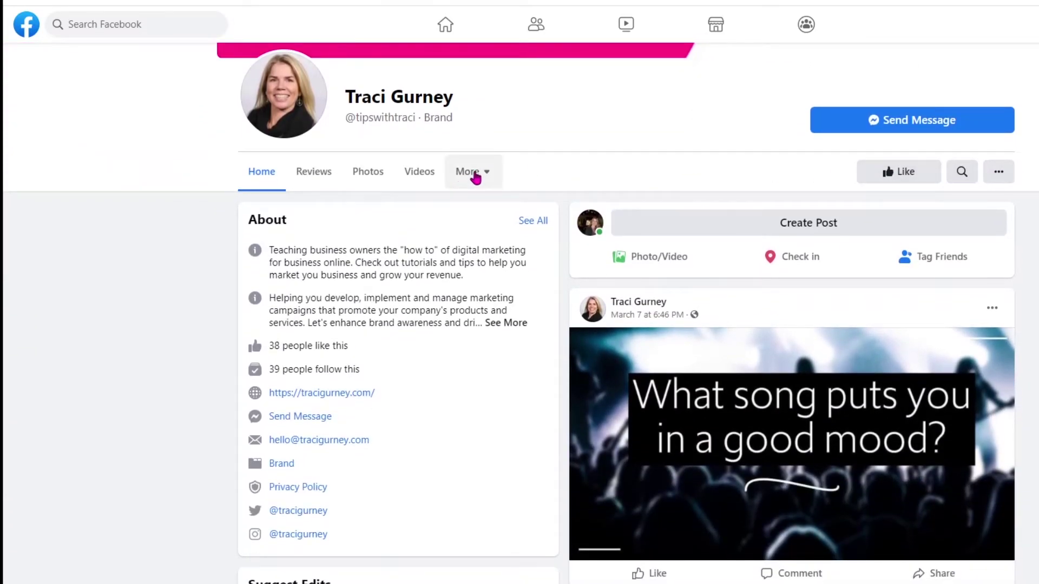
click(475, 176)
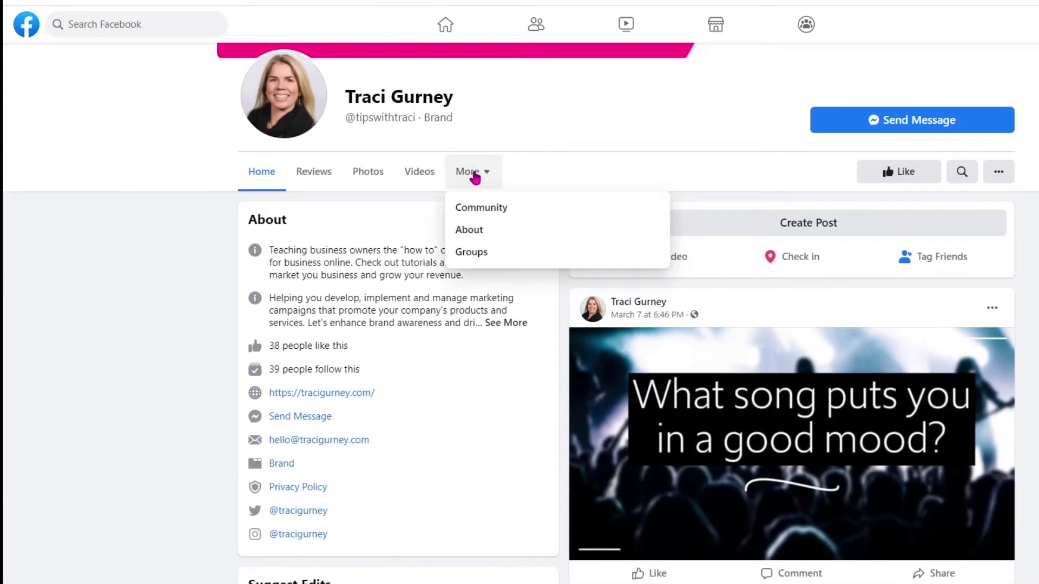
click(462, 208)
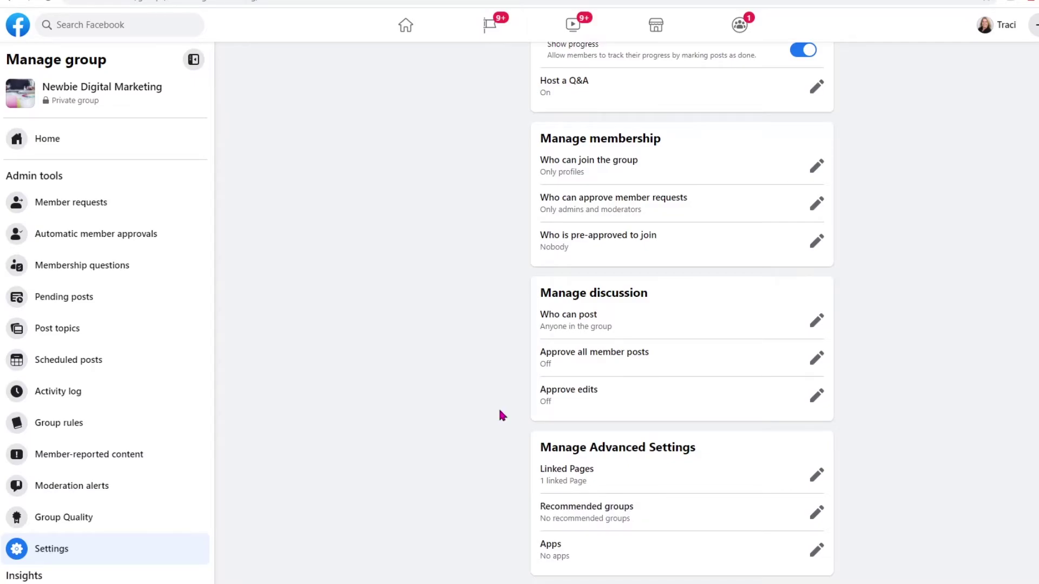
Add DIY Business Startup to the group's recommended groups.
click(816, 512)
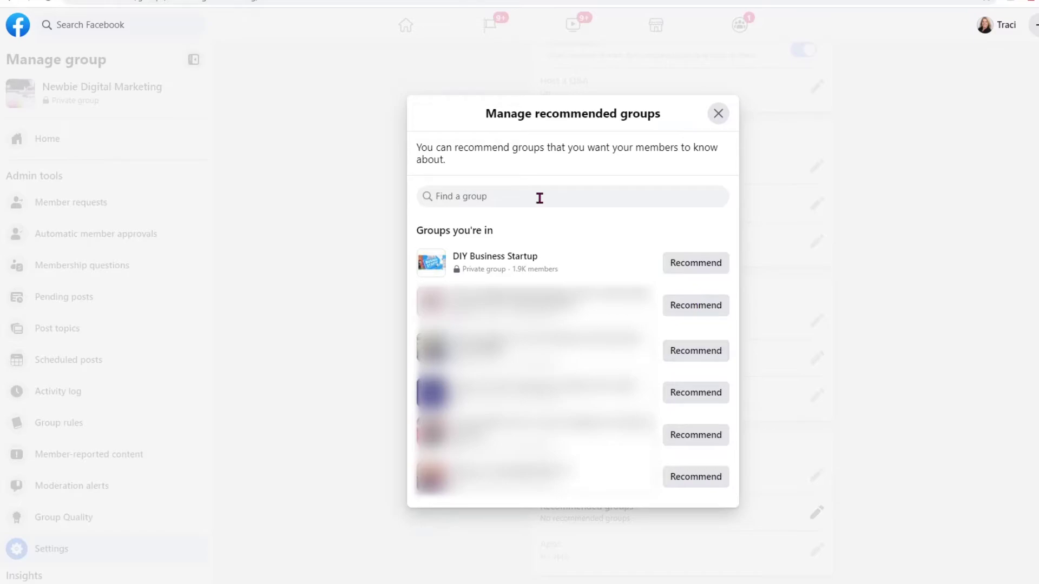
click(689, 265)
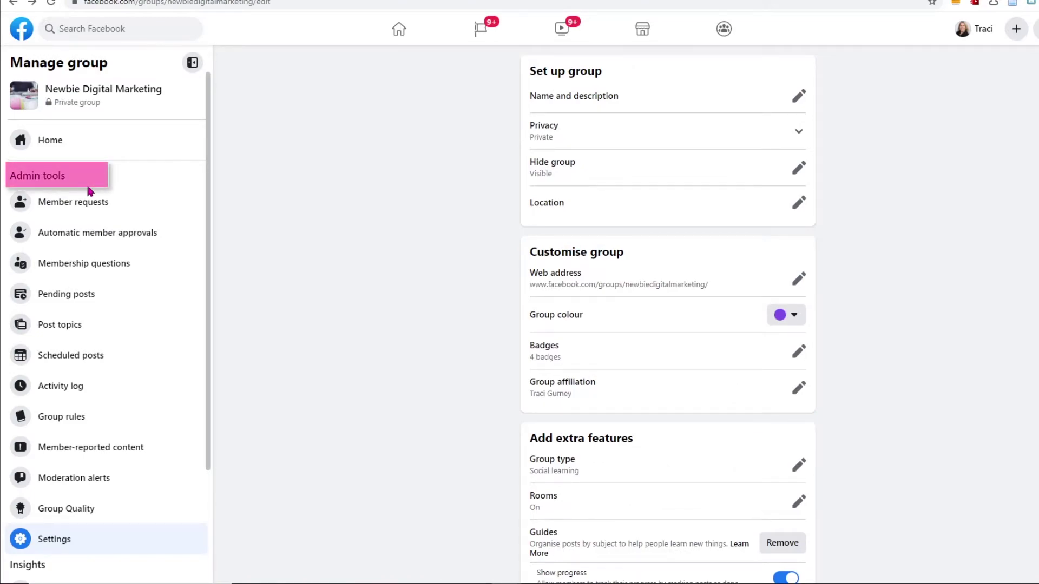
Review the sort options and filters for member requests, and open the criteria setup for automatic member approvals.
click(90, 191)
click(908, 78)
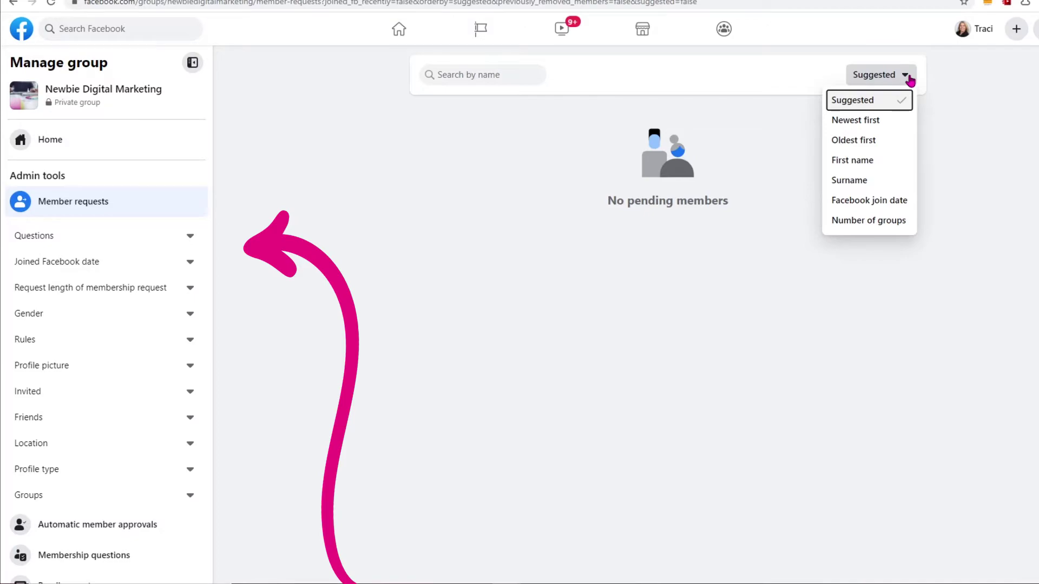
click(911, 80)
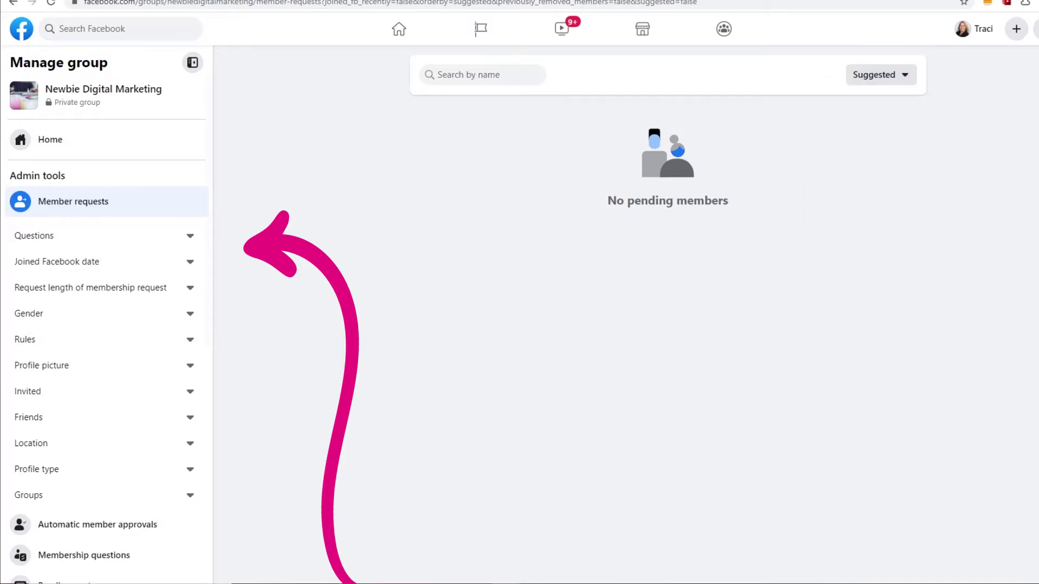
click(97, 471)
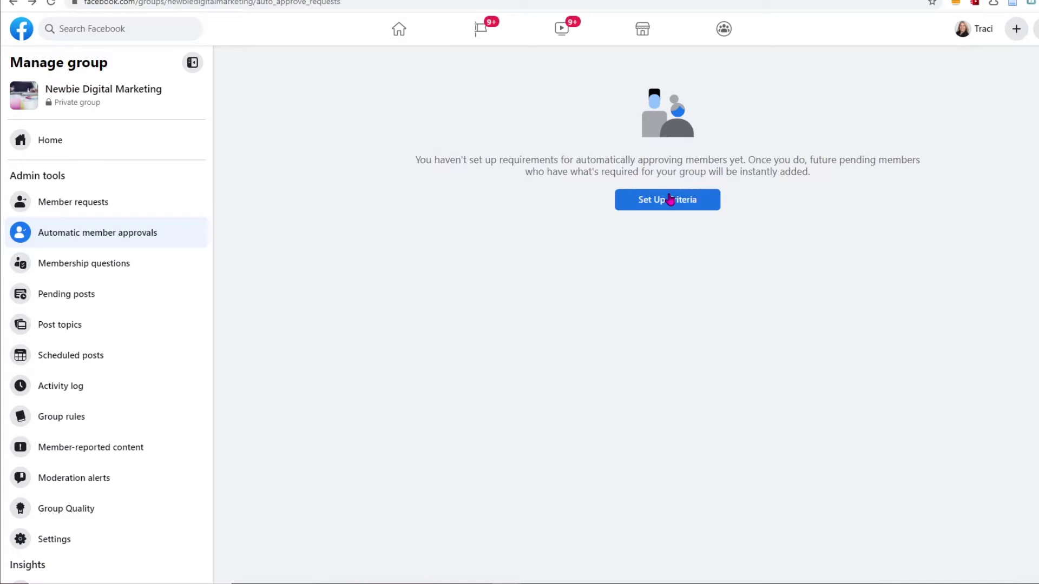
click(669, 200)
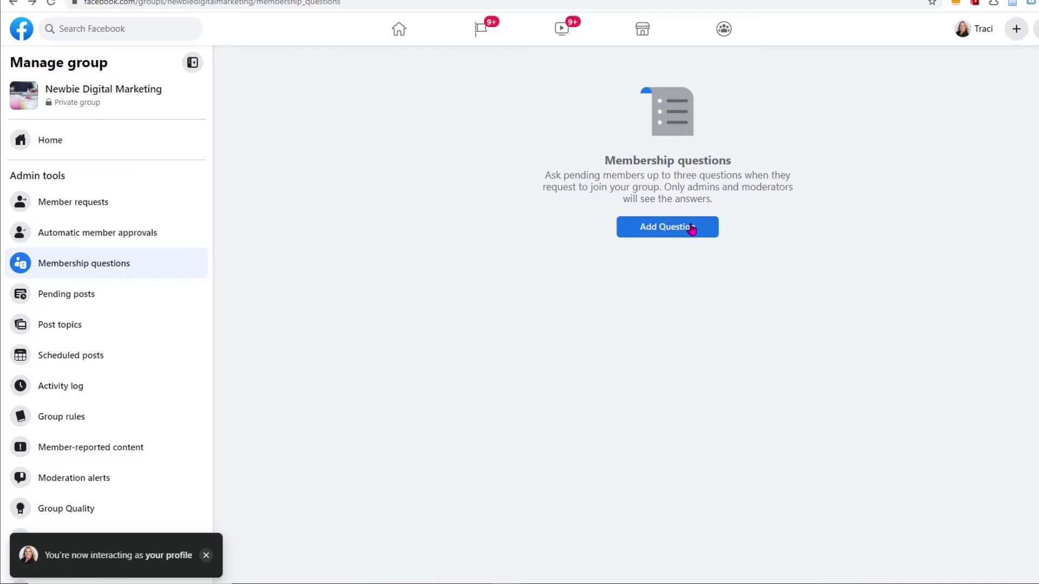
Add the membership question "Do you have an online business?" with the Written answer type.
click(692, 229)
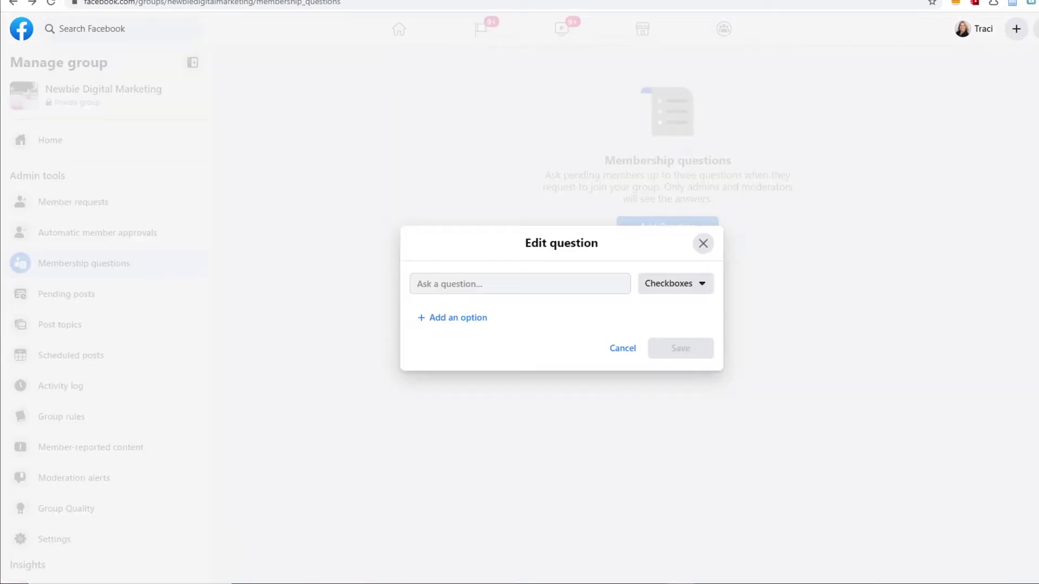
click(703, 287)
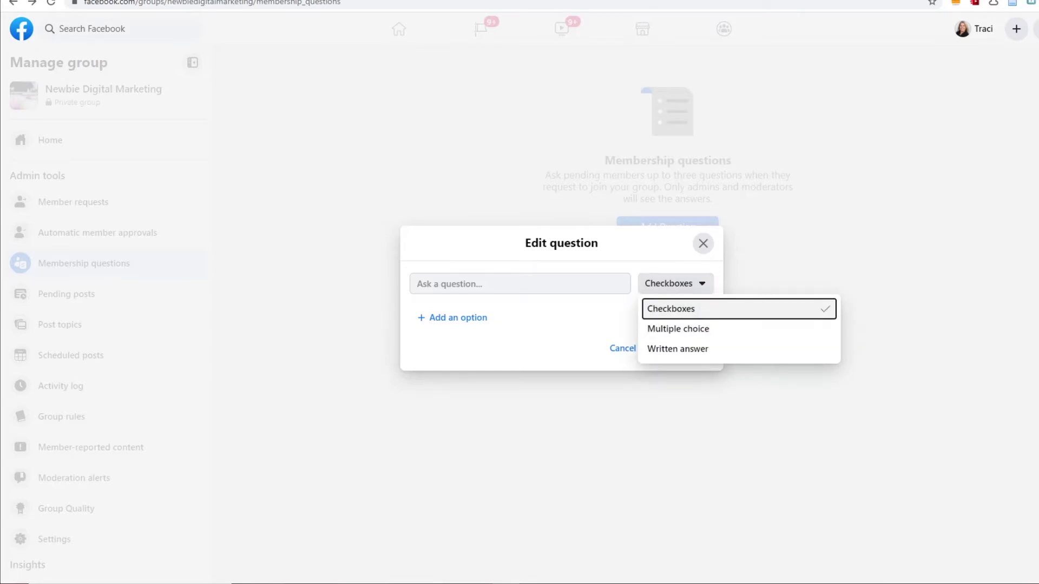
click(676, 349)
text(Do you have an online business?)
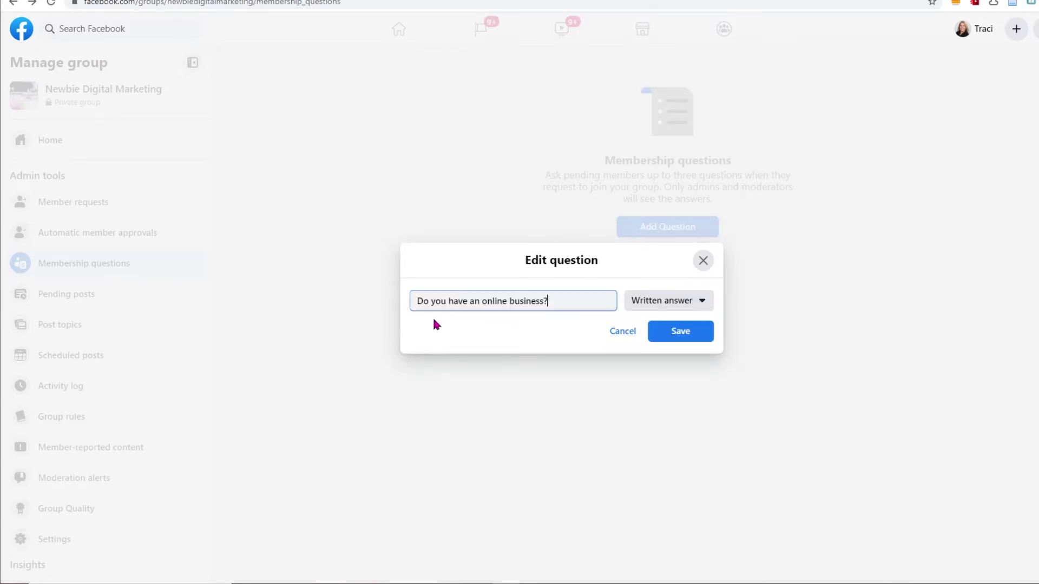
click(681, 337)
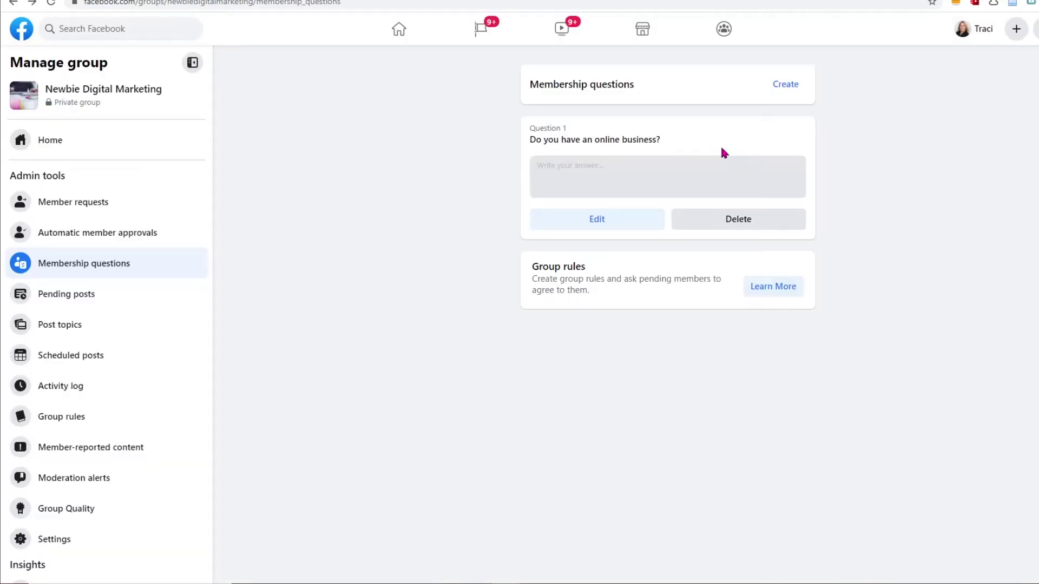
Add written-answer questions "What area of digital marketing are you struggling the most with?" and "Please enter your email to receive tips from us on a weekly basis.".
click(795, 86)
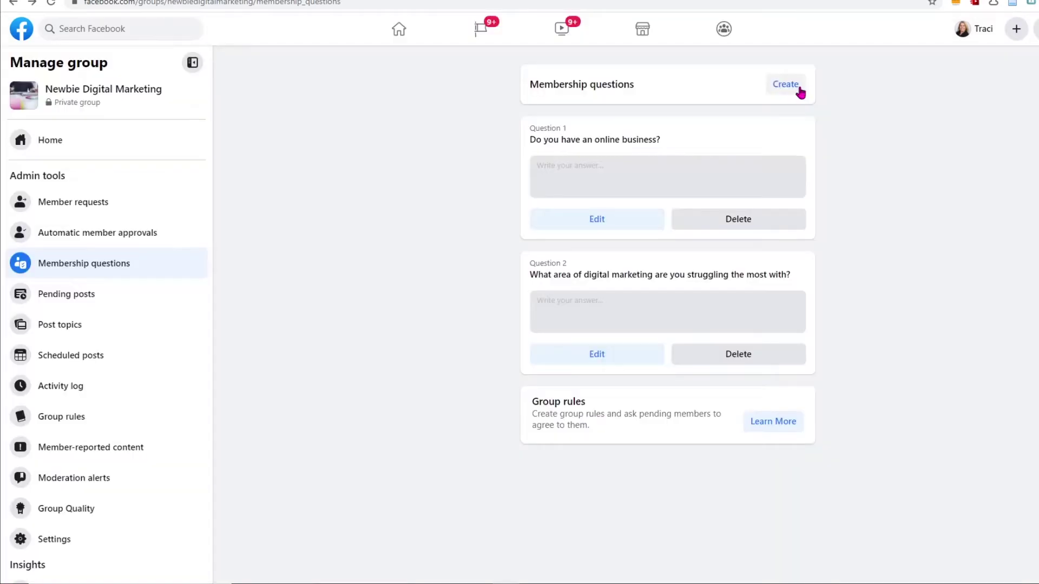
click(796, 85)
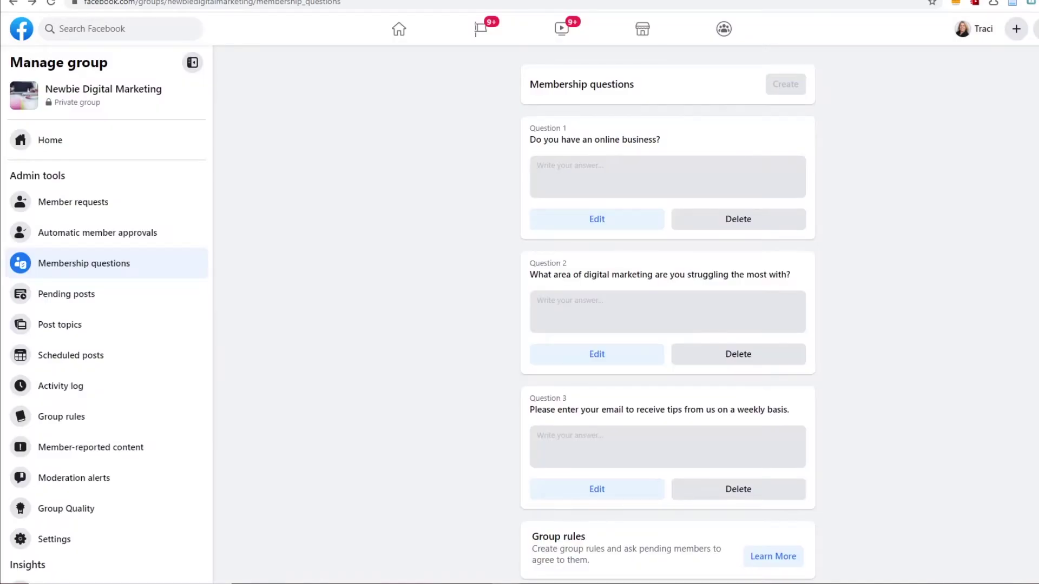
Append "If not just say no thanks!" to the third membership question about receiving weekly tips by email, and save it.
scroll(667, 314, down, 1)
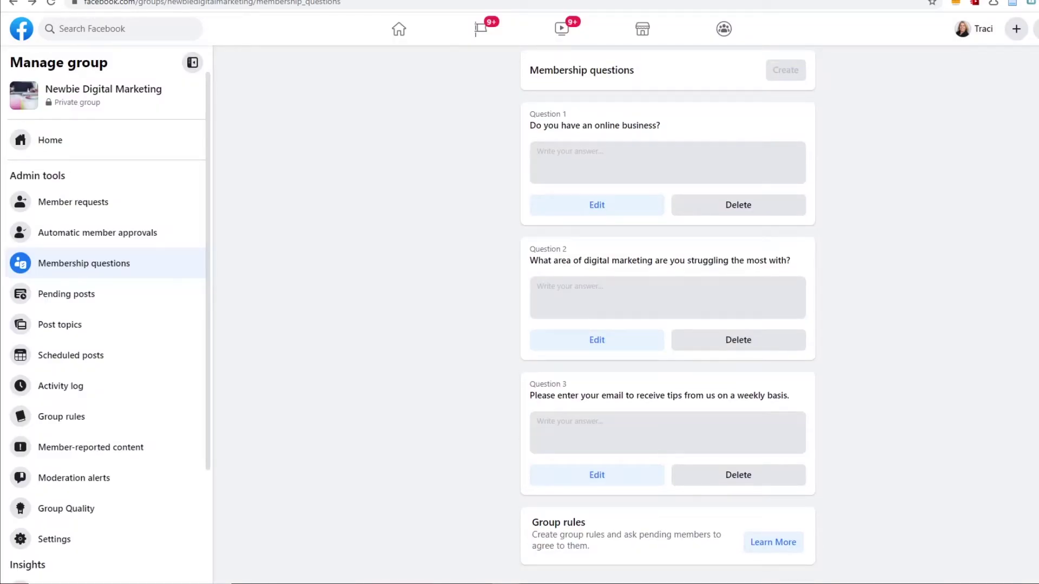
click(610, 483)
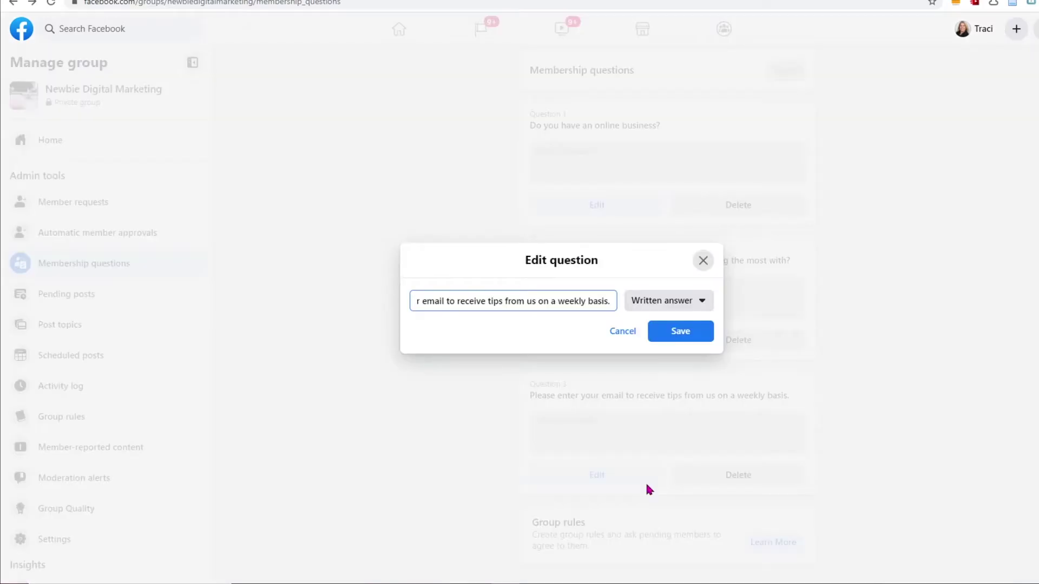
text(If not just say no thanks!)
click(677, 336)
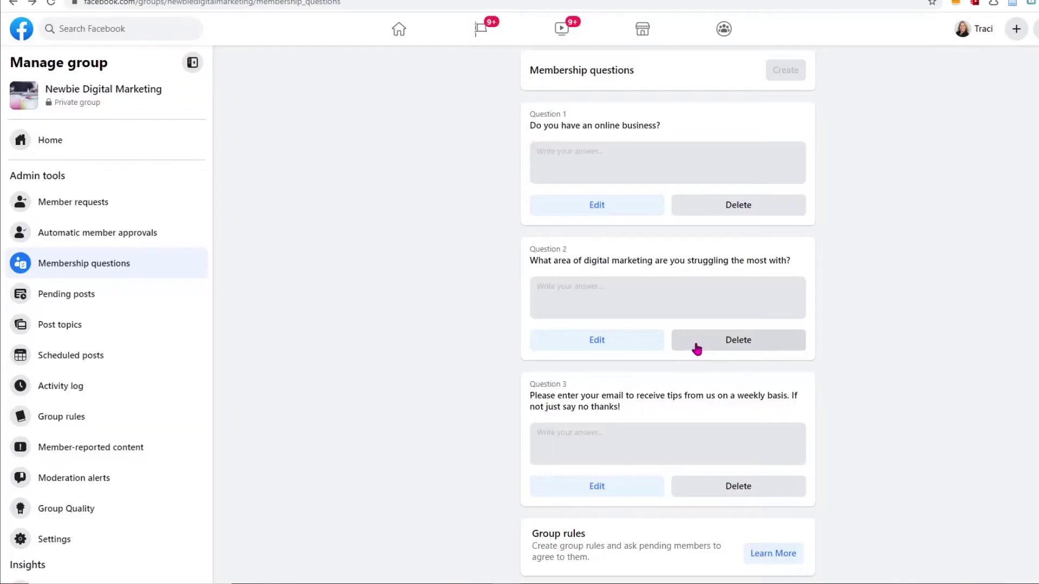
scroll(838, 328, down, 1)
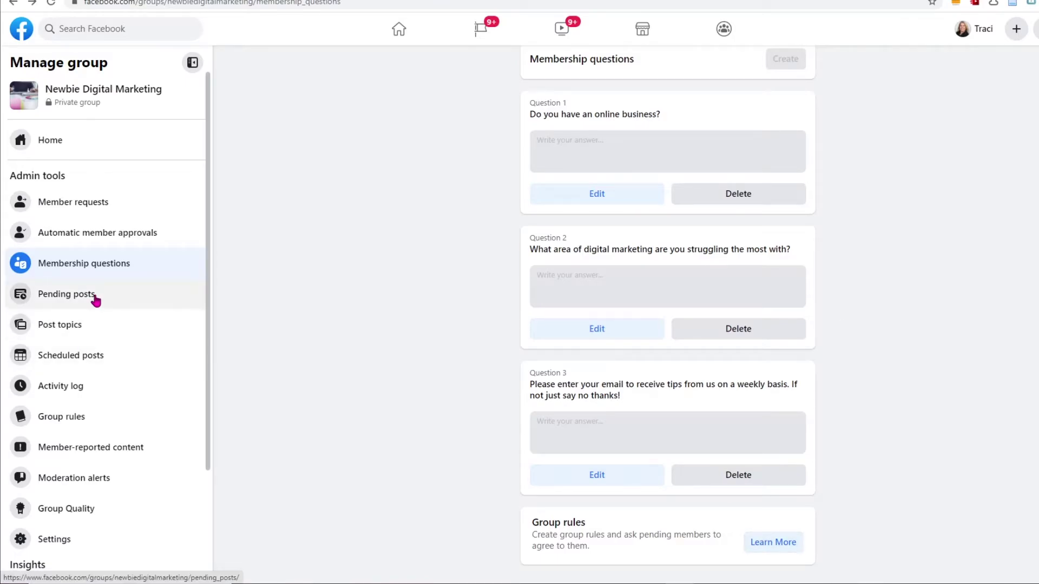
Check the group's pending posts, and create a post topic named Instagram.
click(95, 300)
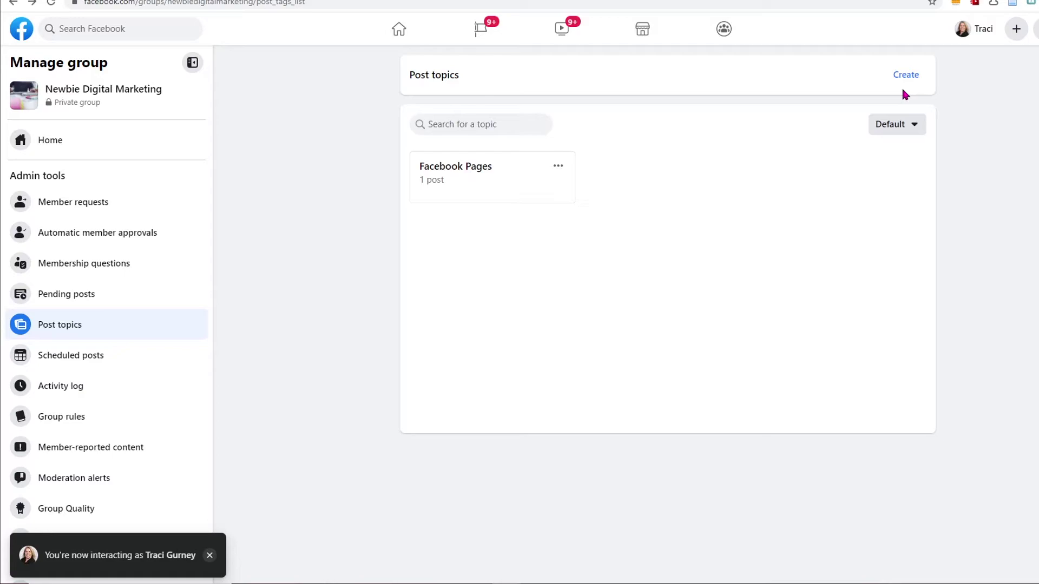
click(904, 76)
text(Instagram)
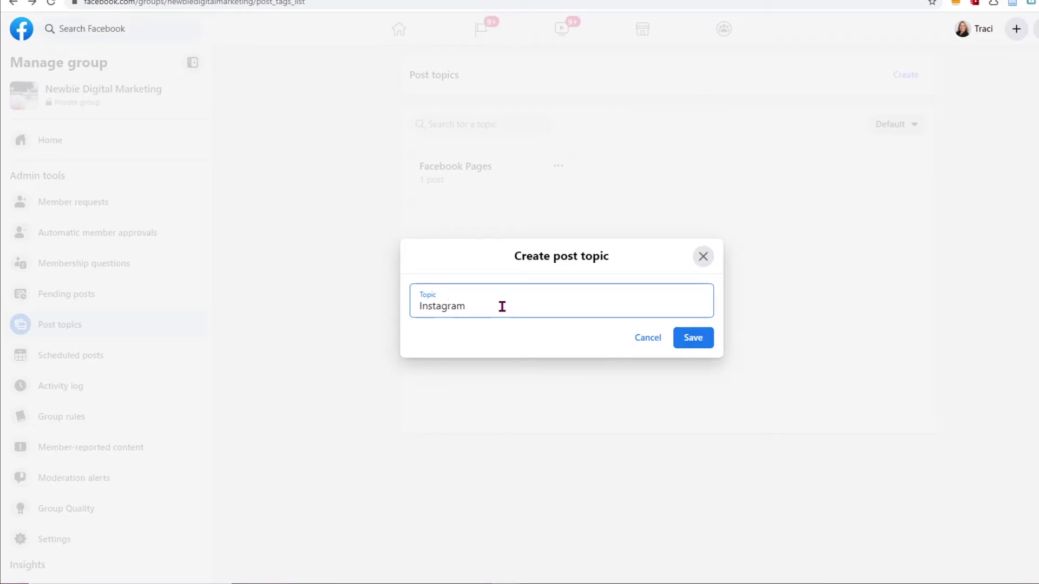
key(Return)
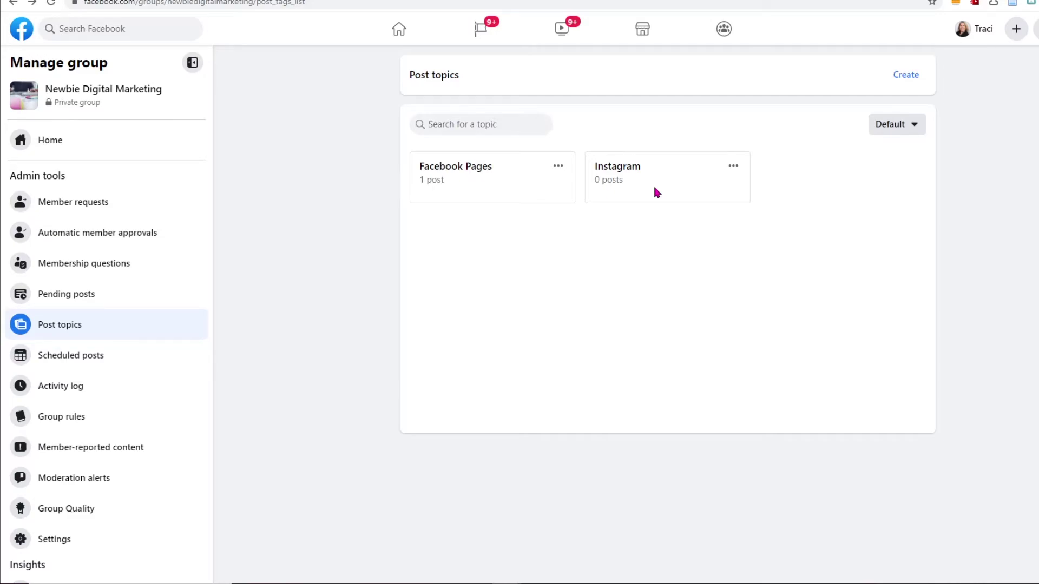
Publish the post "Latest updates with Instagram" in the group's discussion.
click(179, 0)
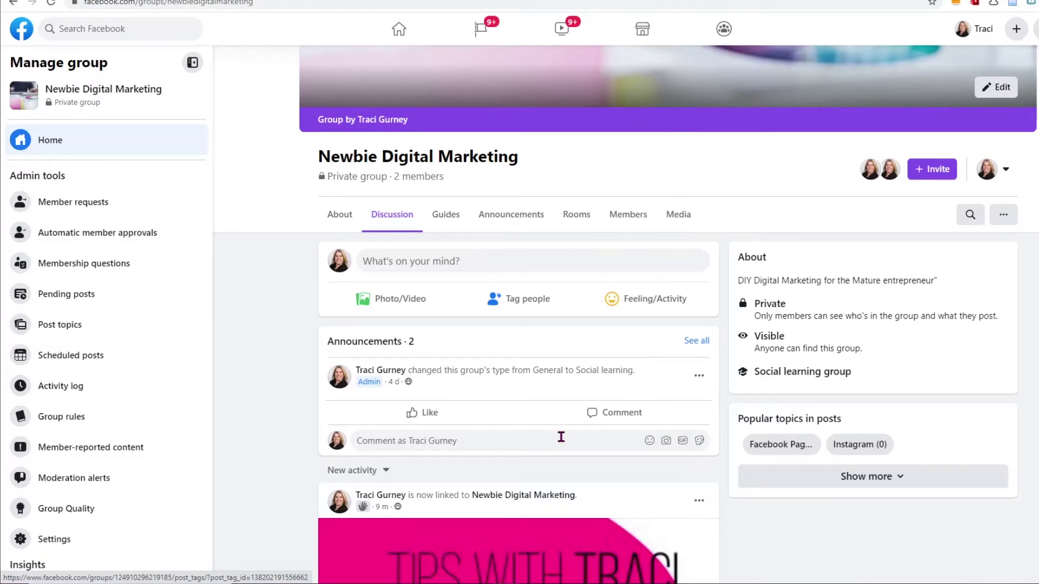
click(471, 259)
text(Latest)
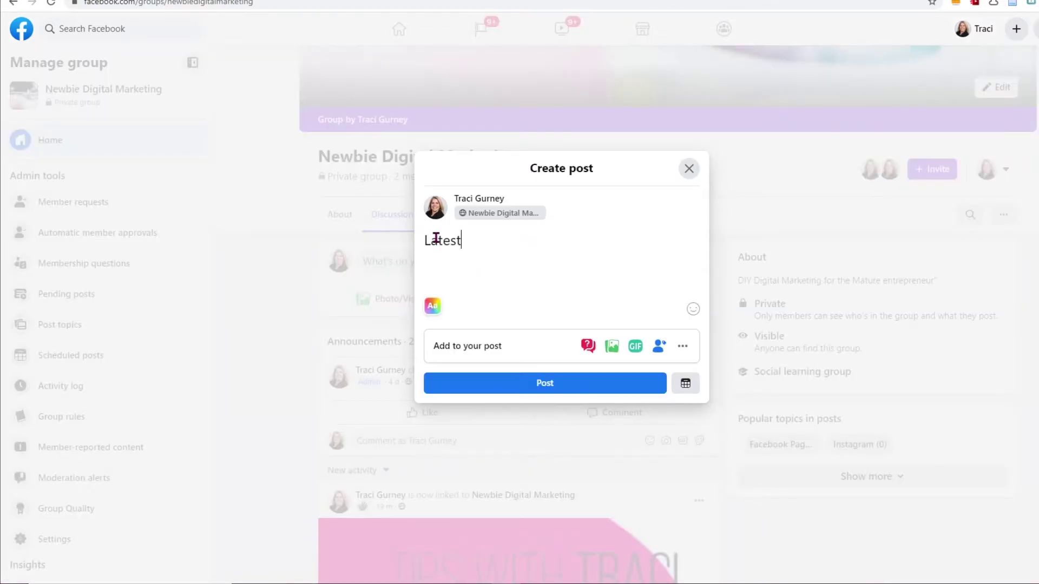
text( updates with In)
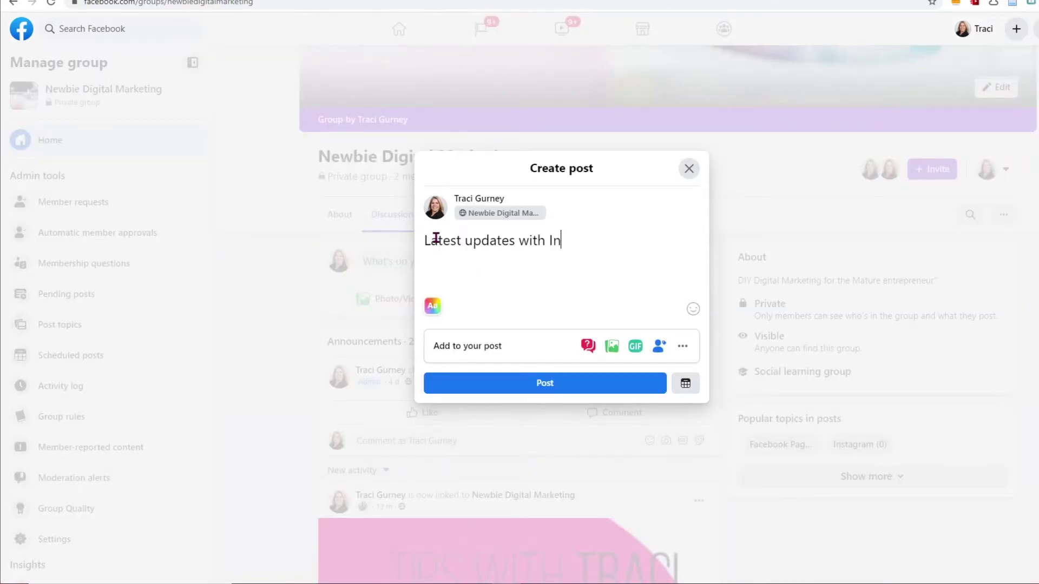
text(stagram)
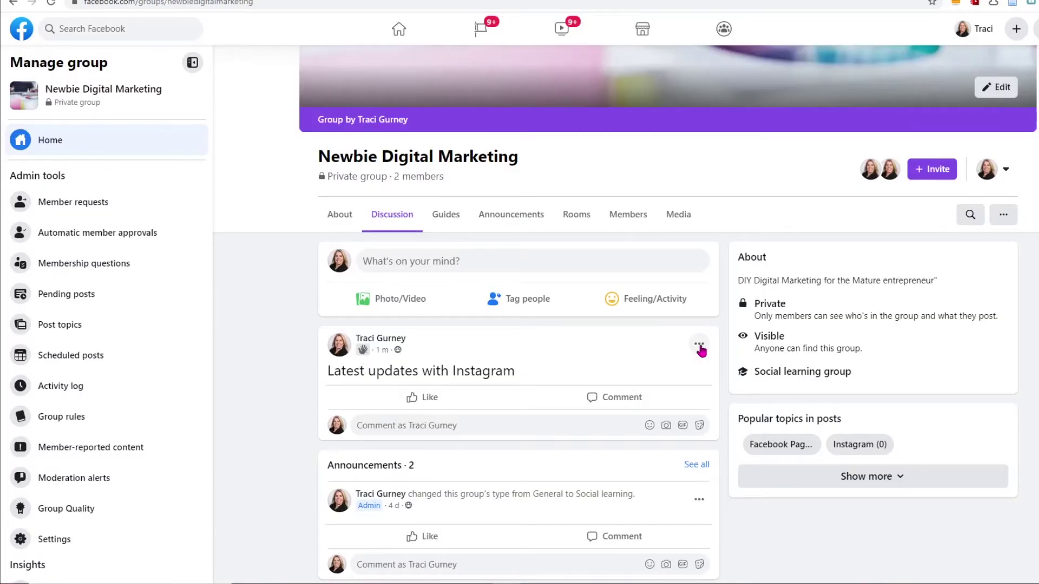
Tag the "Latest updates with Instagram" post with the Instagram topic and save it.
click(699, 344)
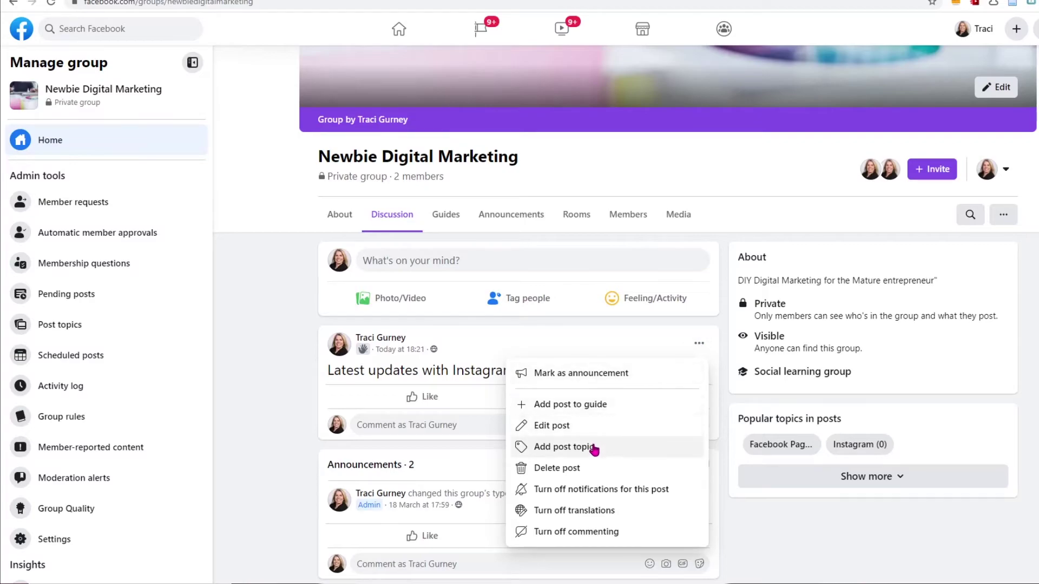
click(593, 449)
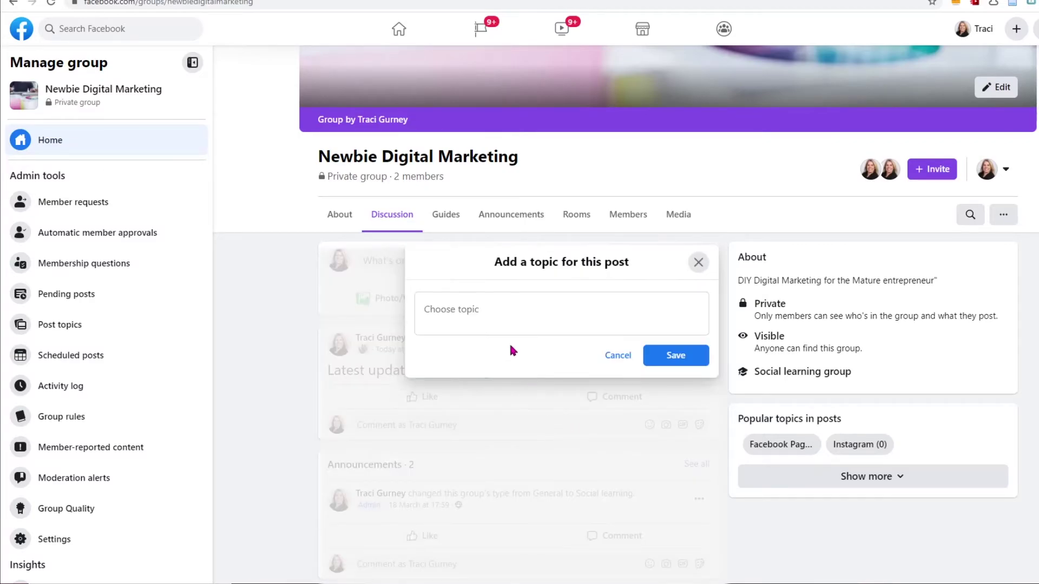
click(491, 318)
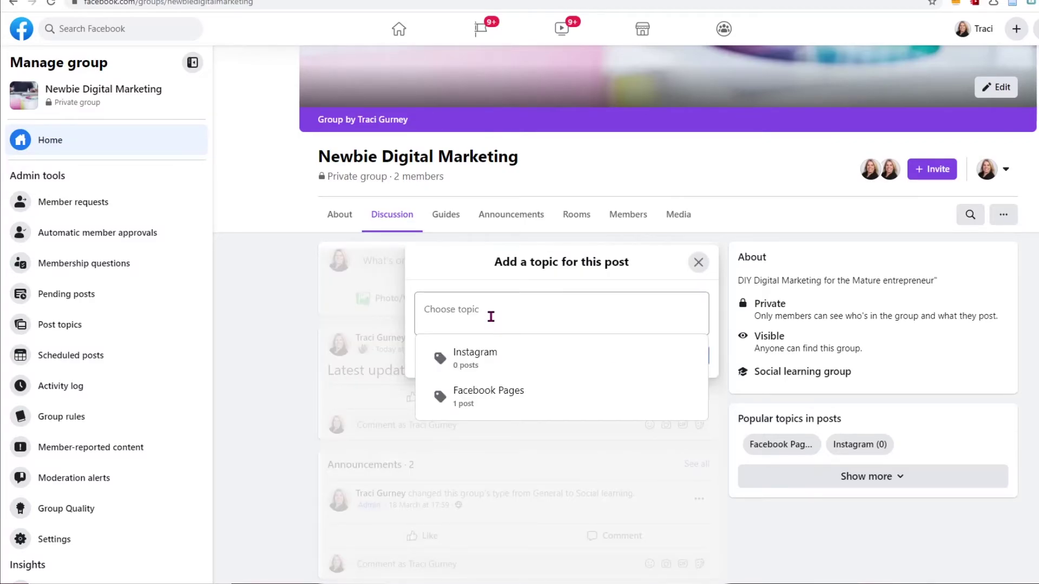
text(Instagram)
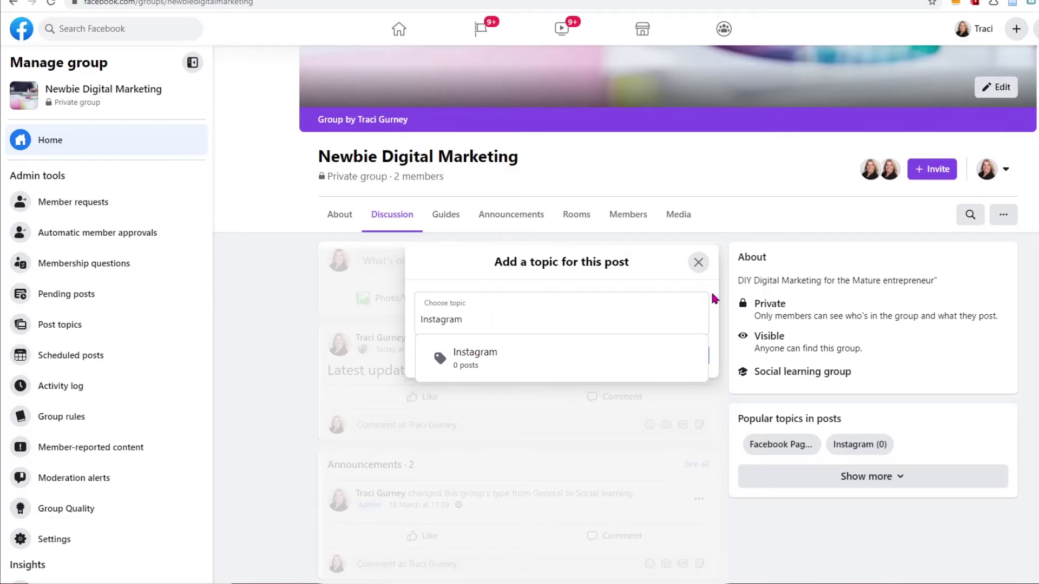
click(491, 365)
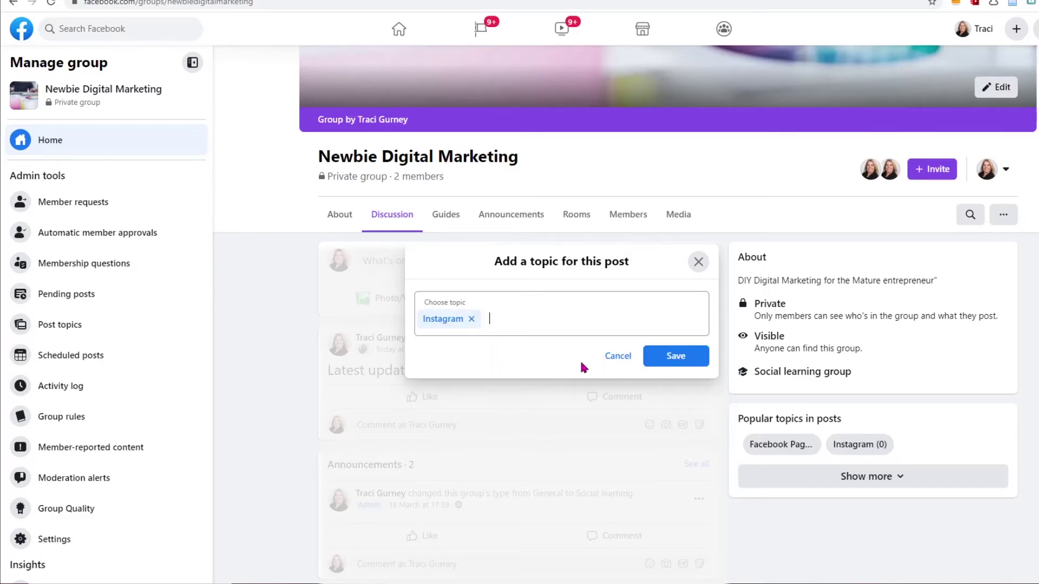
click(668, 359)
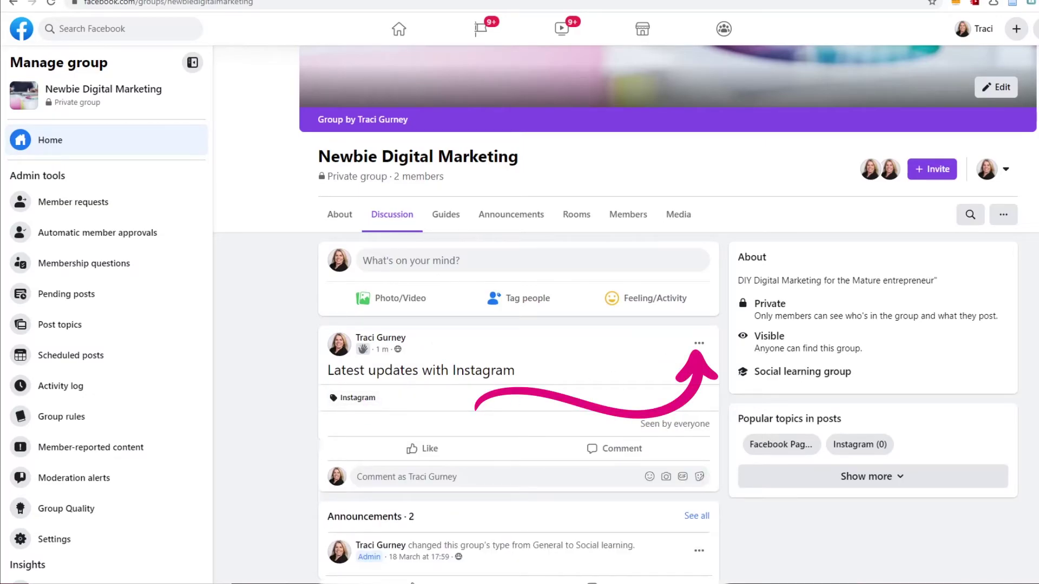
Create a post from the scheduled posts page reading "Going Live on Thursday to show you how to have a watch party!".
click(71, 355)
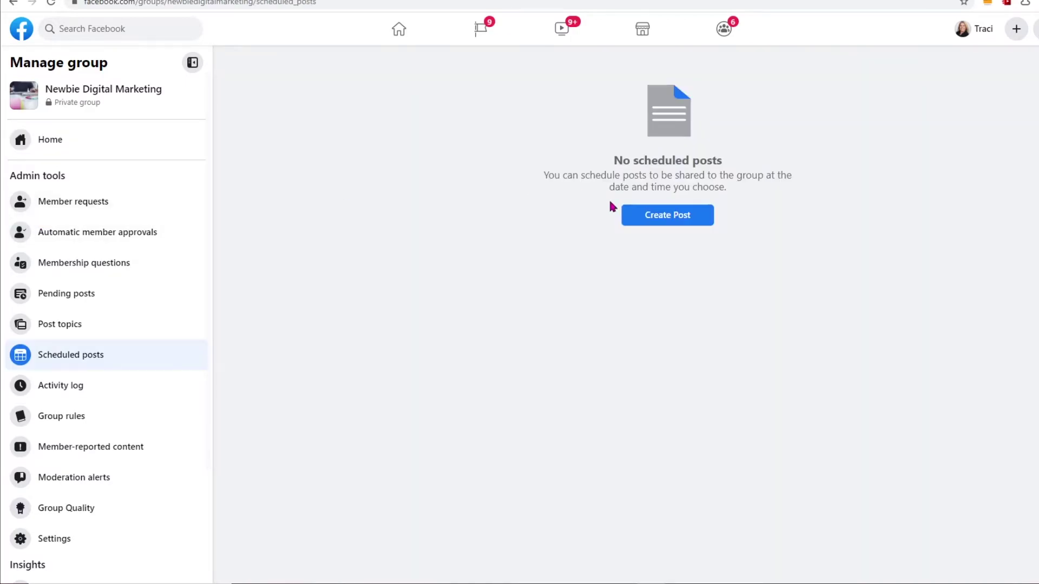
click(670, 219)
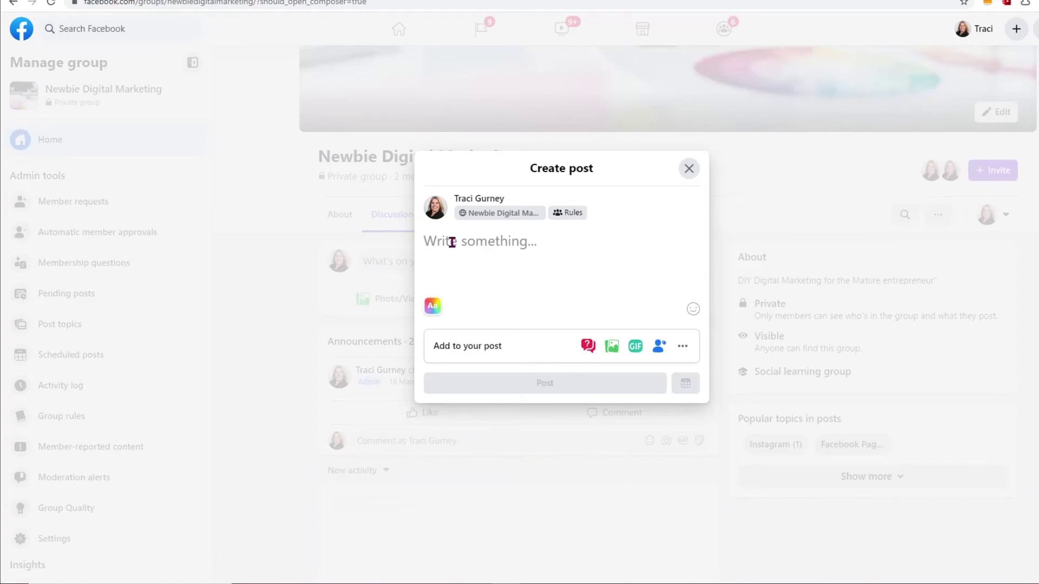
text(Going Live on Thursday to show you how to have a watch party!)
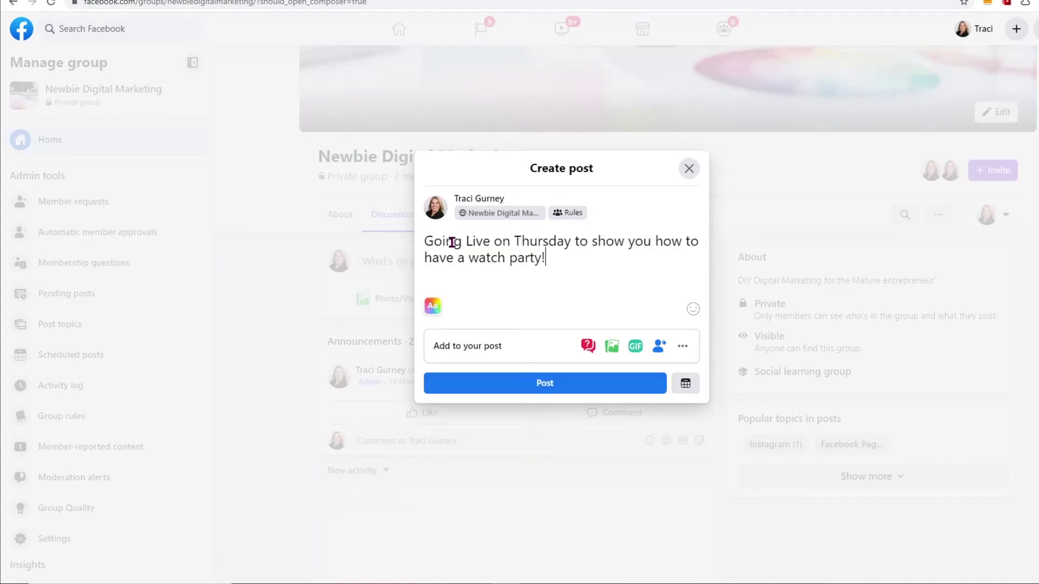
Schedule the watch party post for 30 Mar 2021 at 11:00.
click(684, 384)
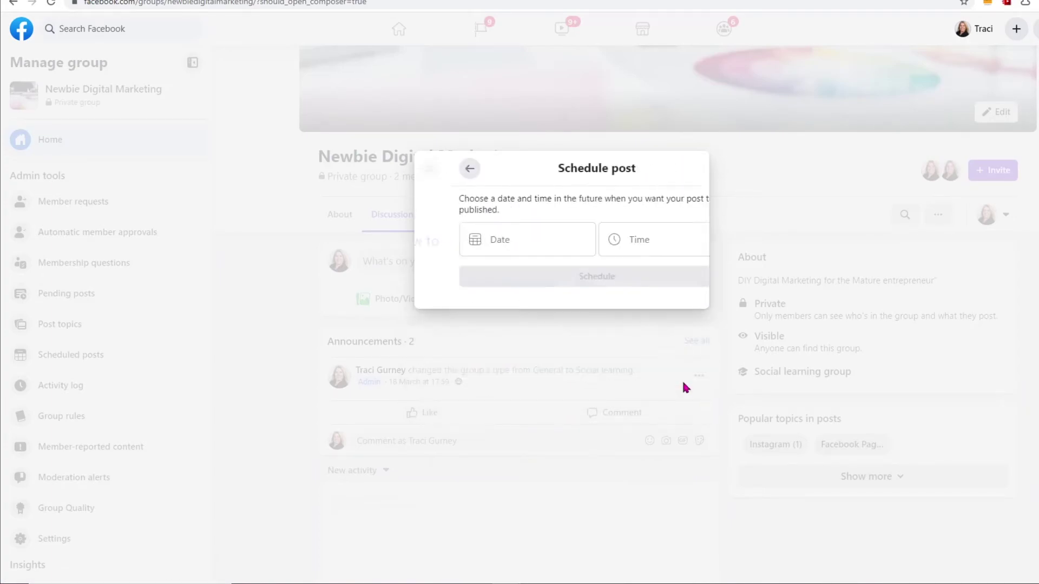
click(537, 243)
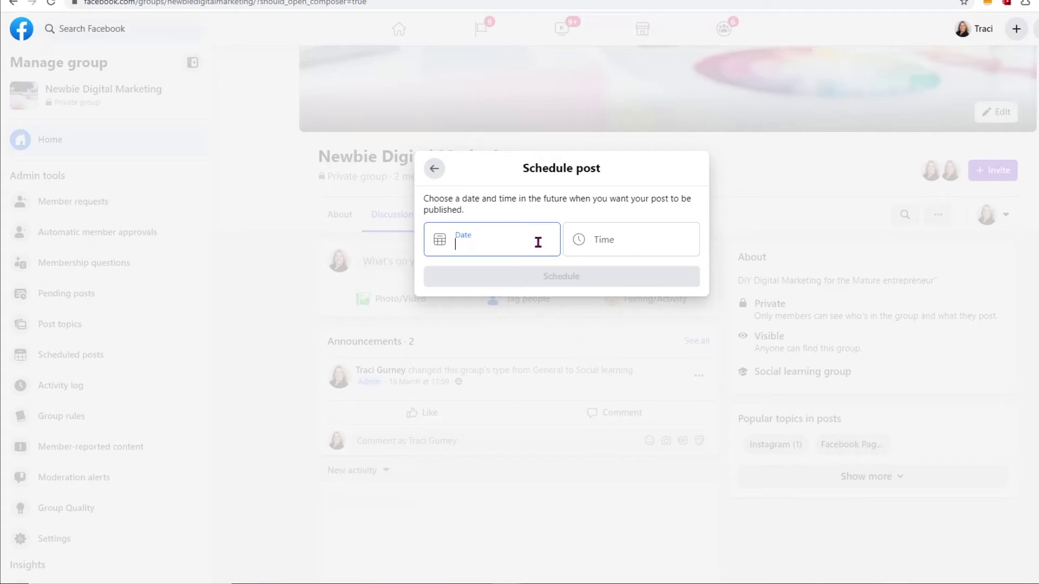
click(583, 277)
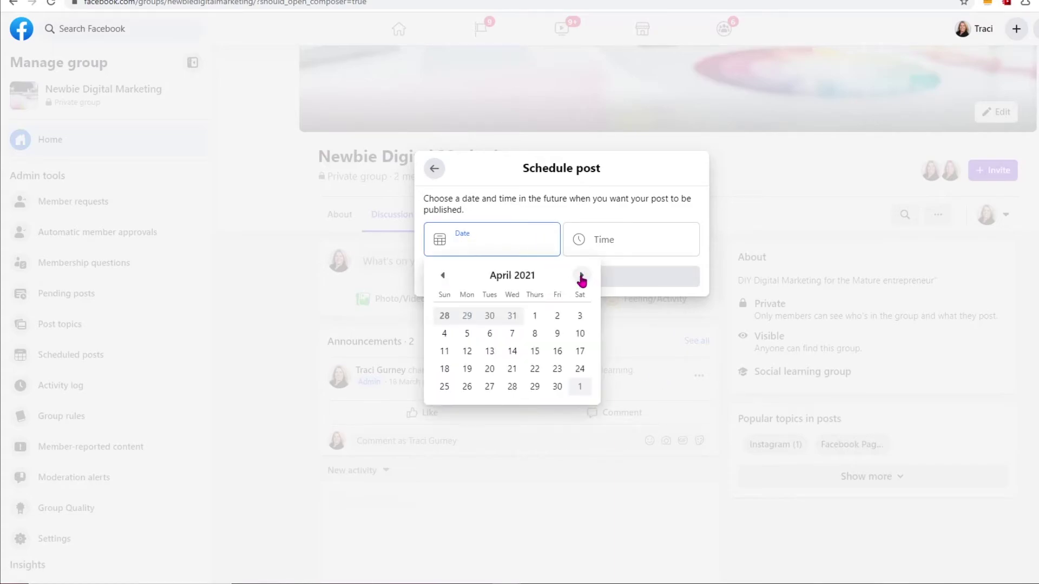
click(489, 316)
click(633, 242)
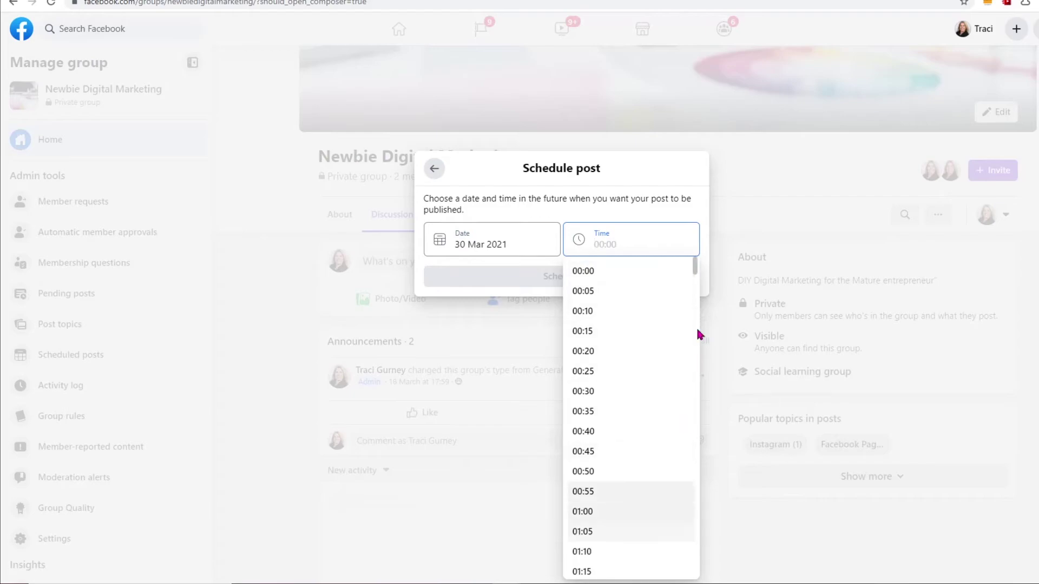
drag(698, 269, 697, 395)
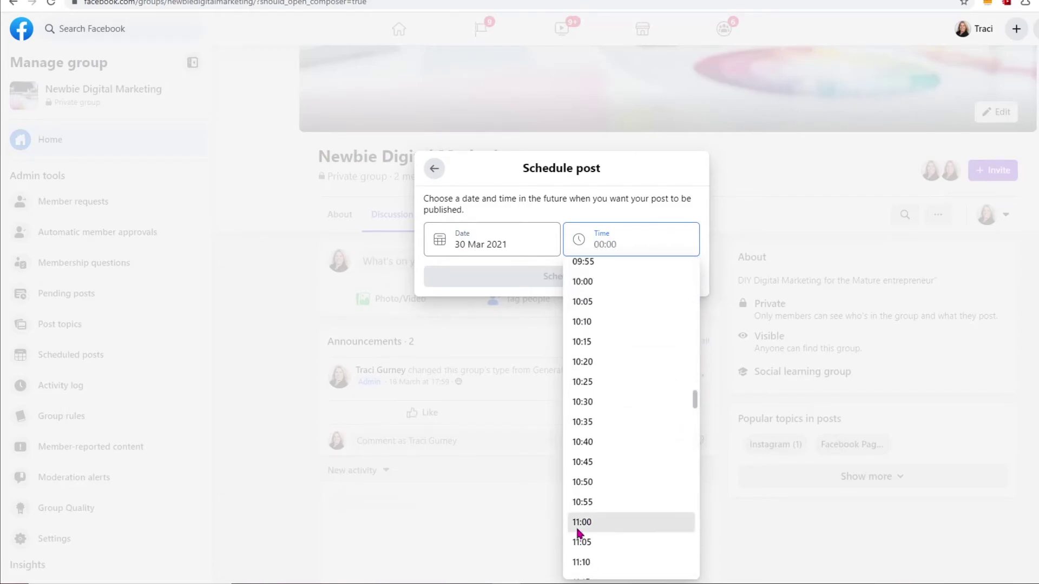
click(583, 523)
click(588, 286)
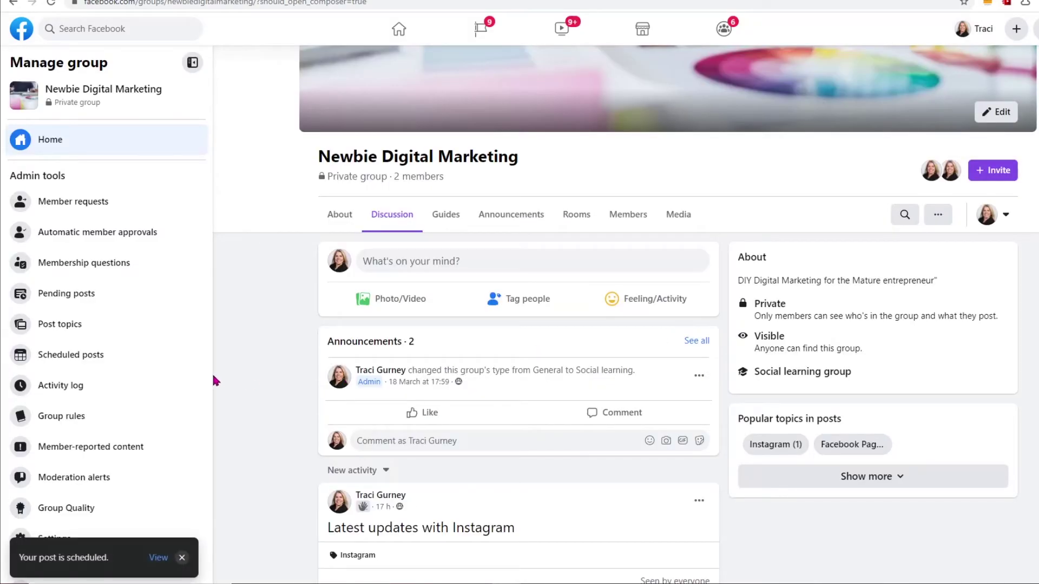
Review the scheduled post's rescheduling and other management options, and look through the group's activity log.
click(57, 361)
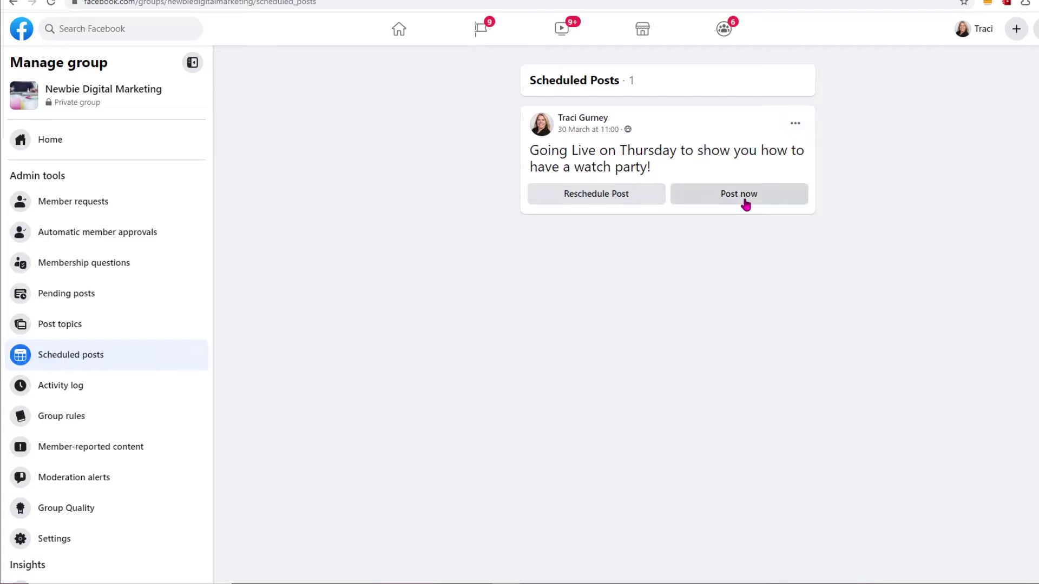
click(592, 200)
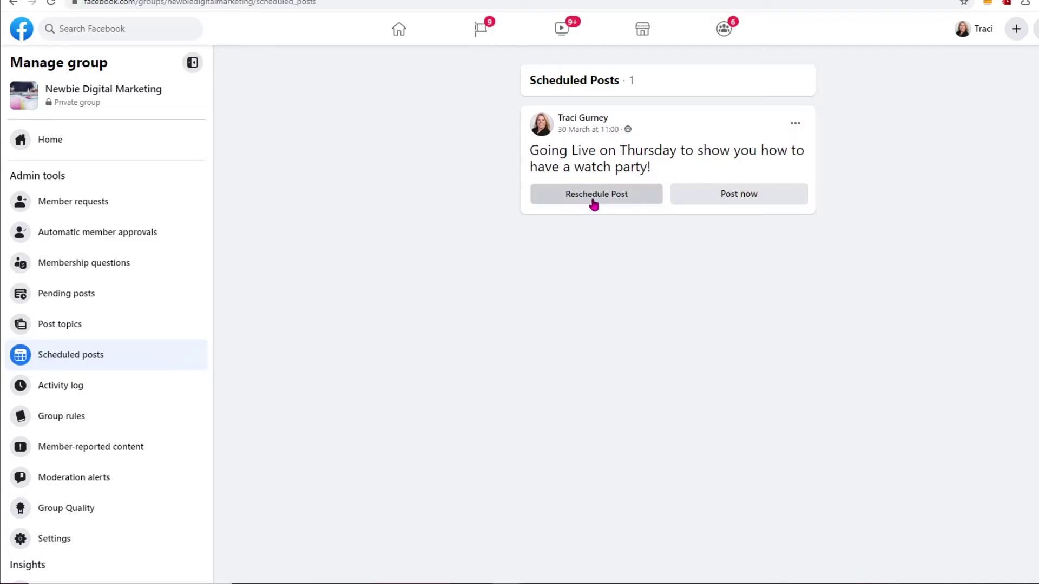
click(703, 242)
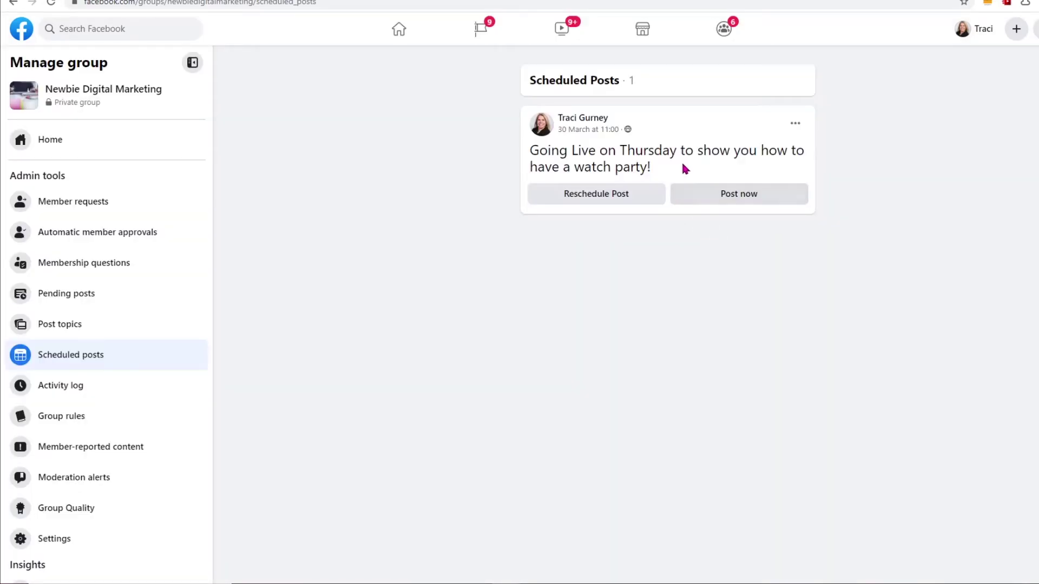
click(795, 125)
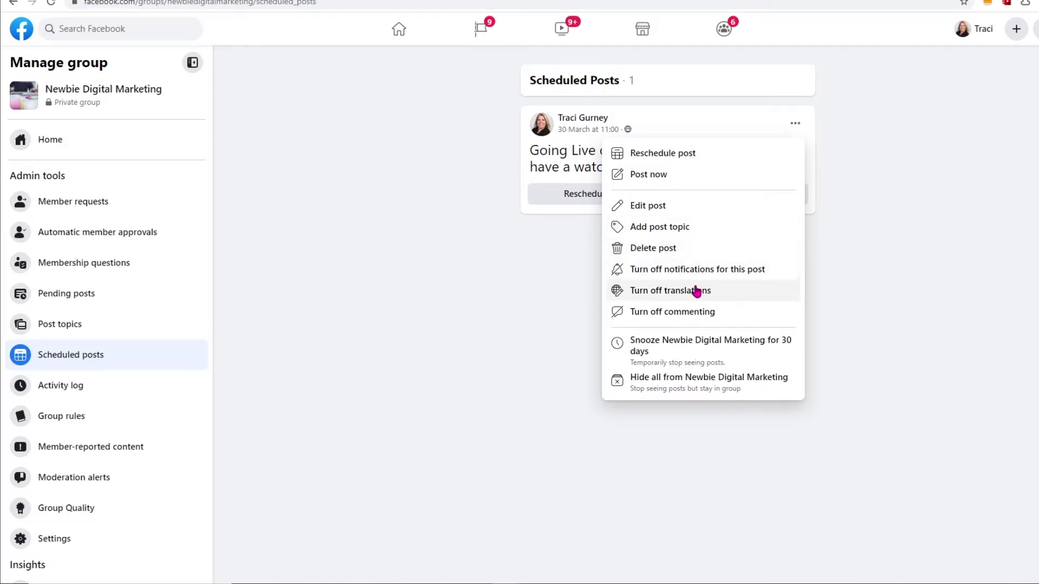
click(864, 117)
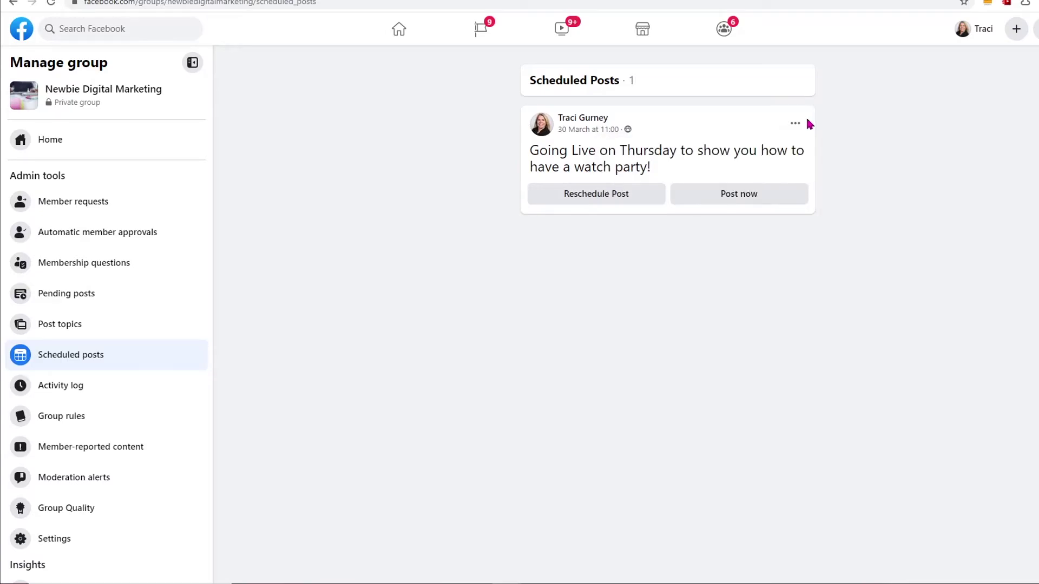
click(76, 385)
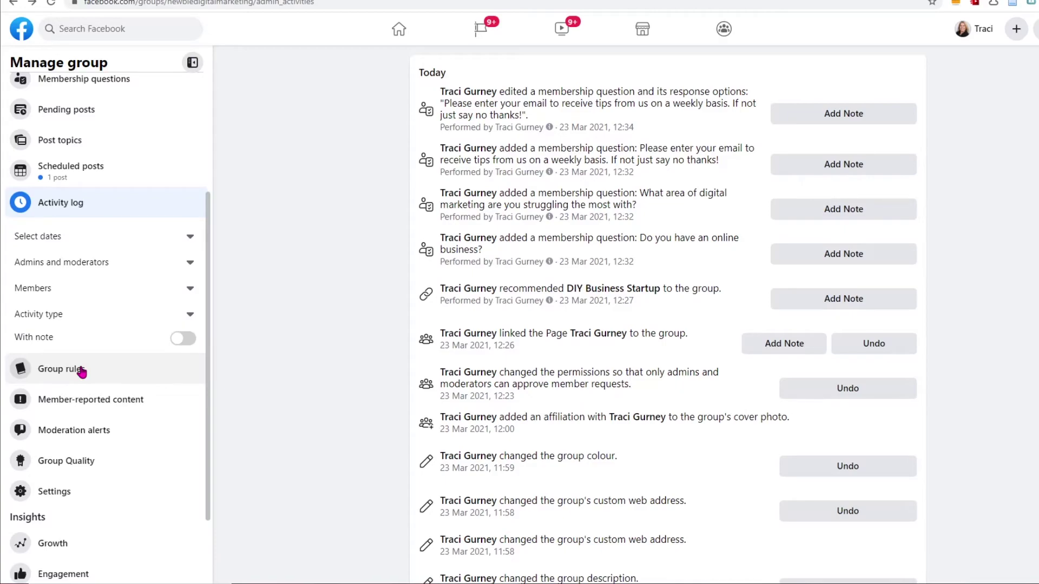
Create two group rules from the example rules "Be kind and courteous" and "No hate speech or bullying".
click(60, 369)
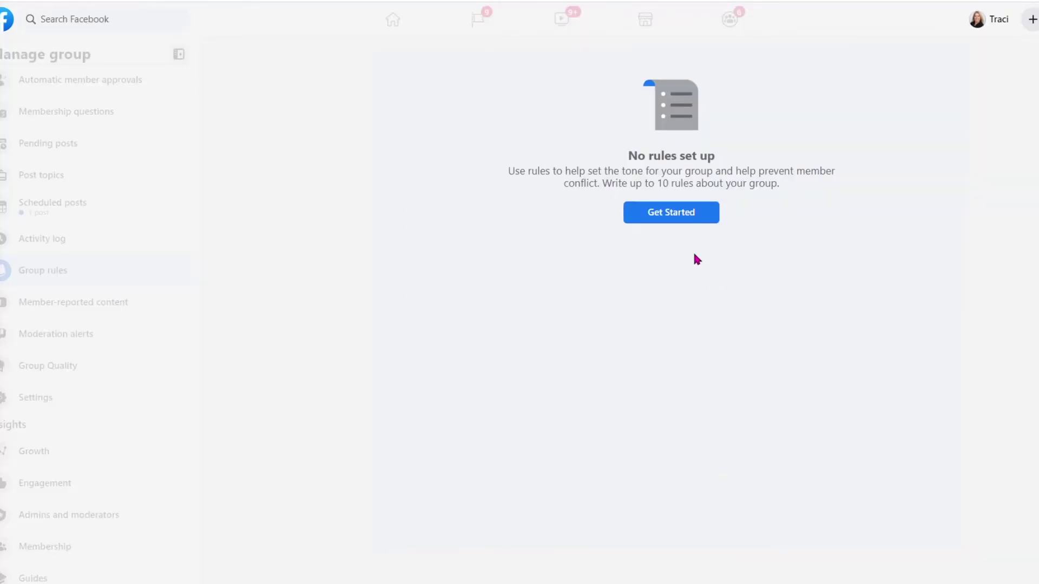
click(673, 219)
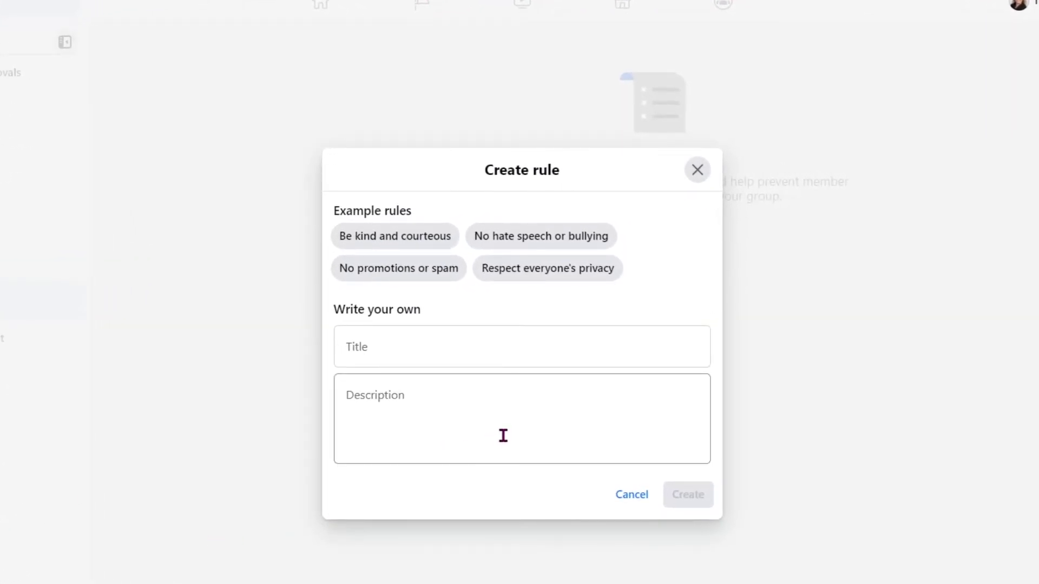
click(431, 236)
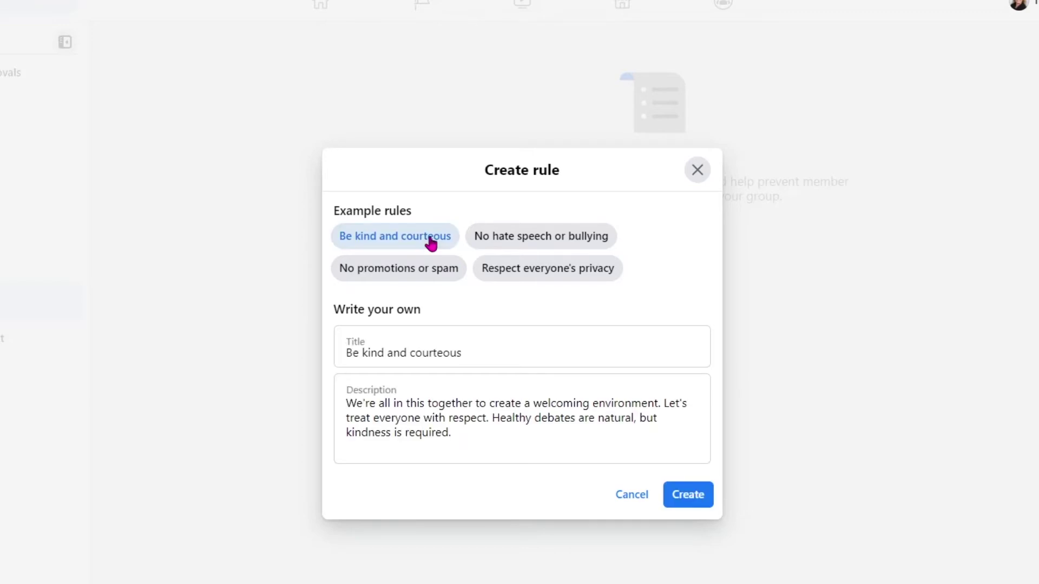
click(700, 500)
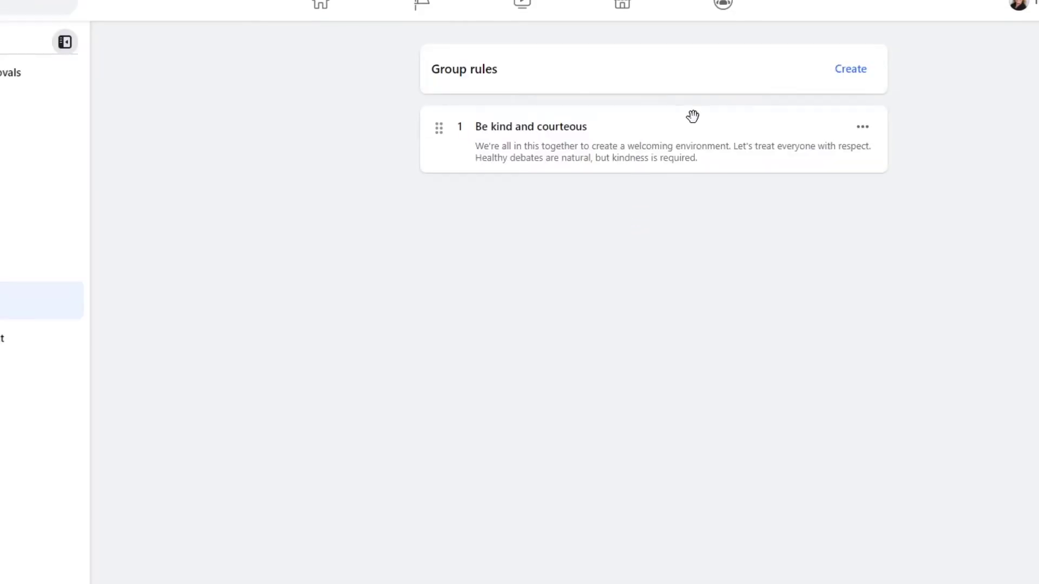
click(840, 73)
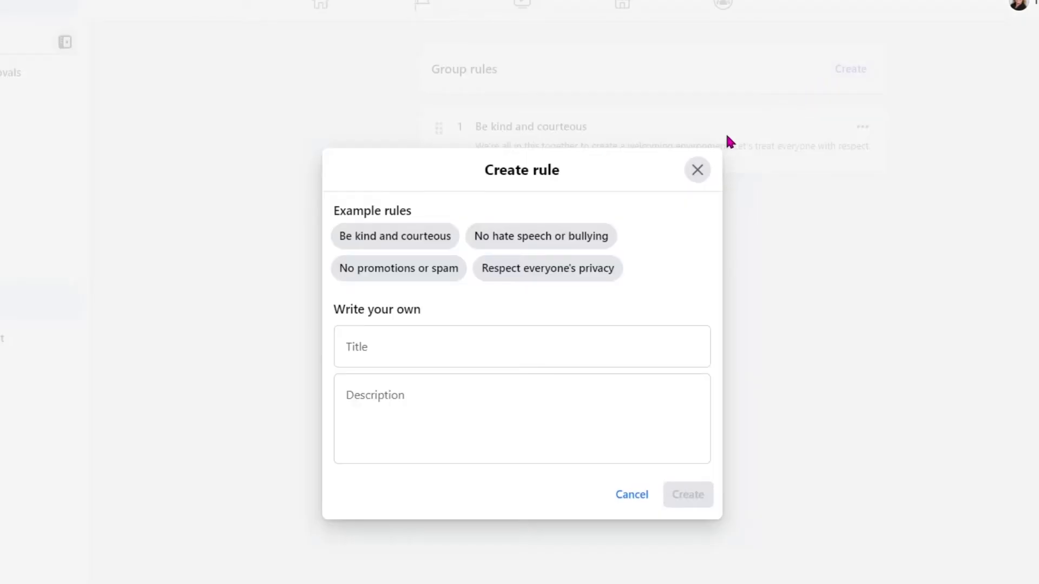
click(575, 237)
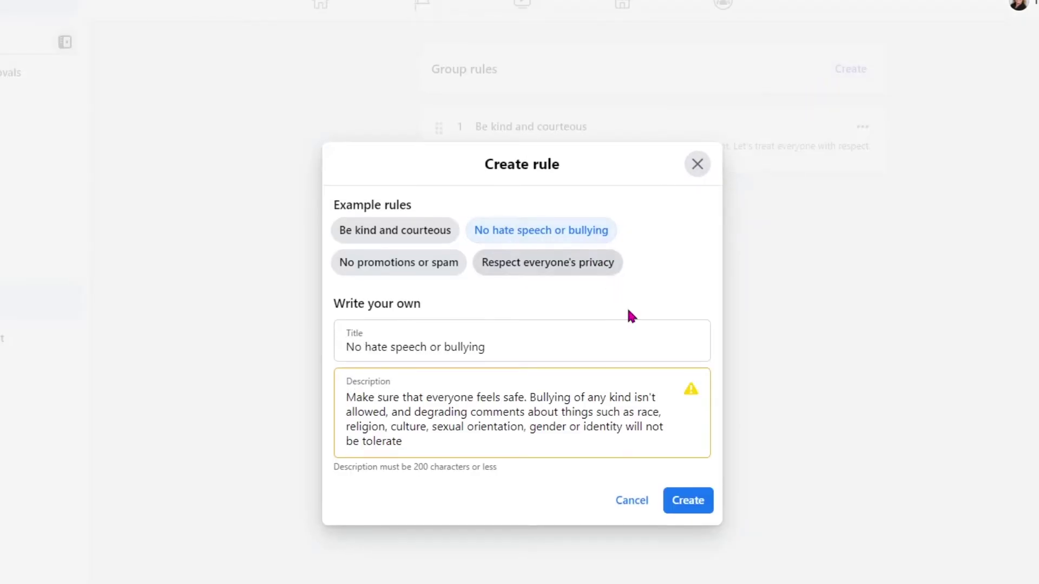
click(688, 499)
Add two more group rules from the examples "No promotions or spam" and "Respect everyone's privacy".
click(849, 70)
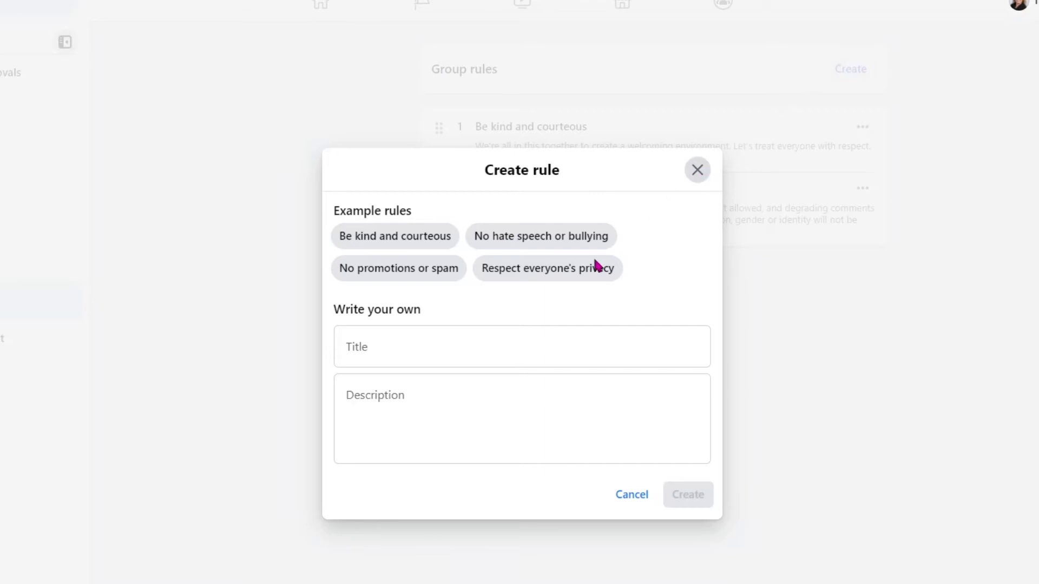
click(389, 268)
click(677, 497)
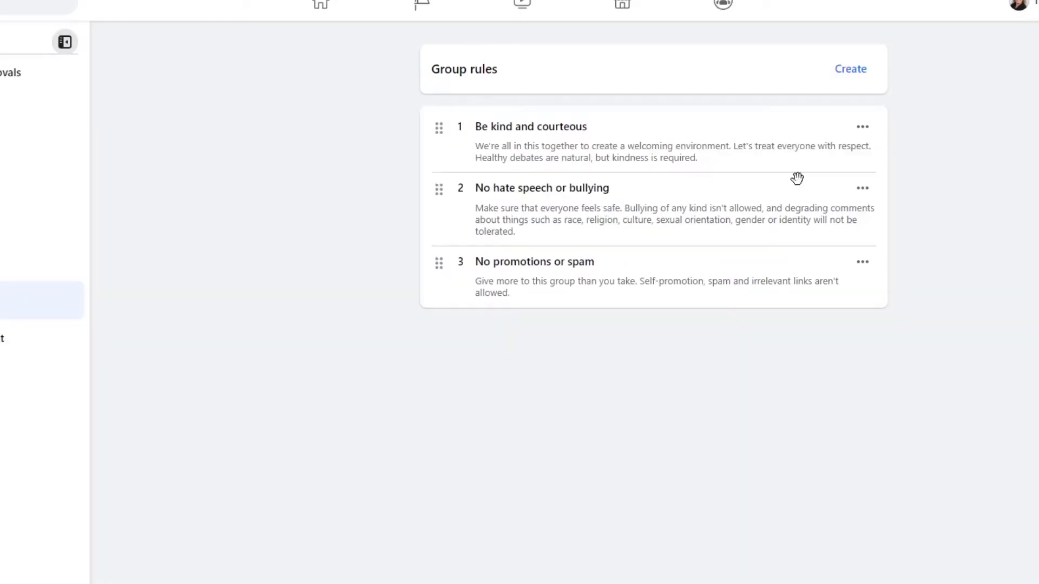
click(860, 69)
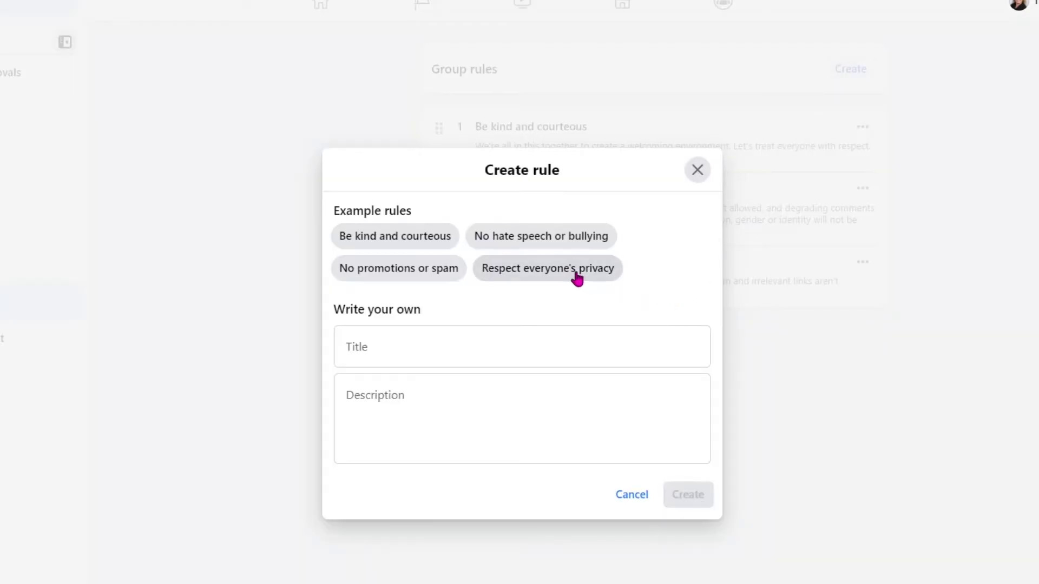
click(575, 273)
click(687, 494)
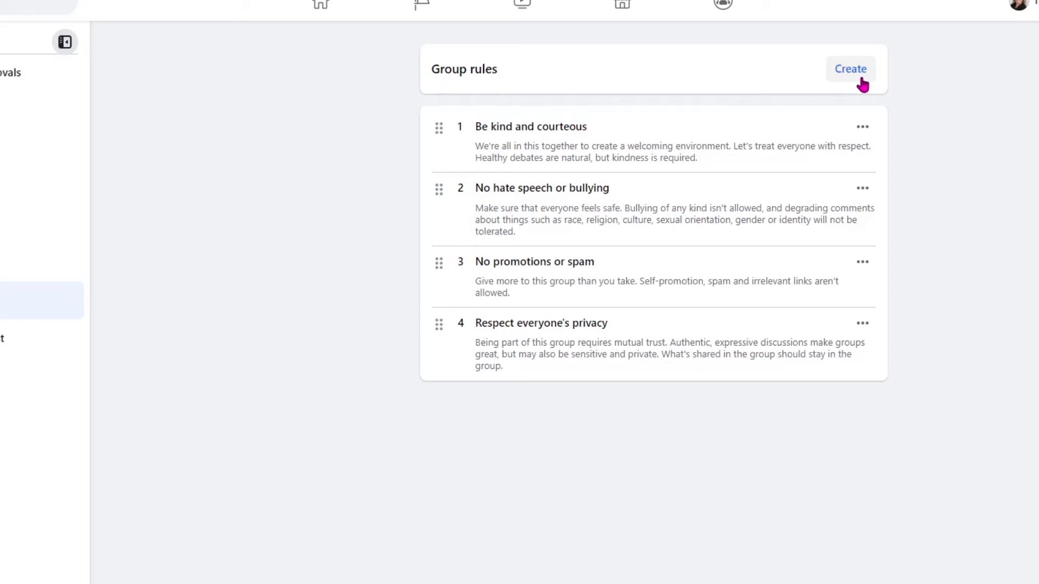
Turn on asking people to agree to the group rules in the membership questions.
click(70, 142)
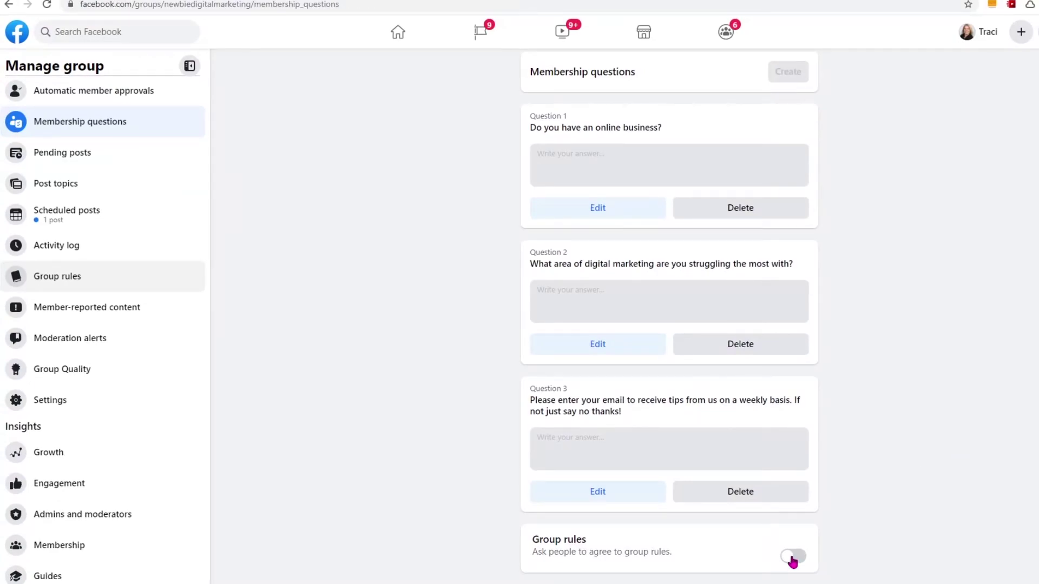
click(793, 557)
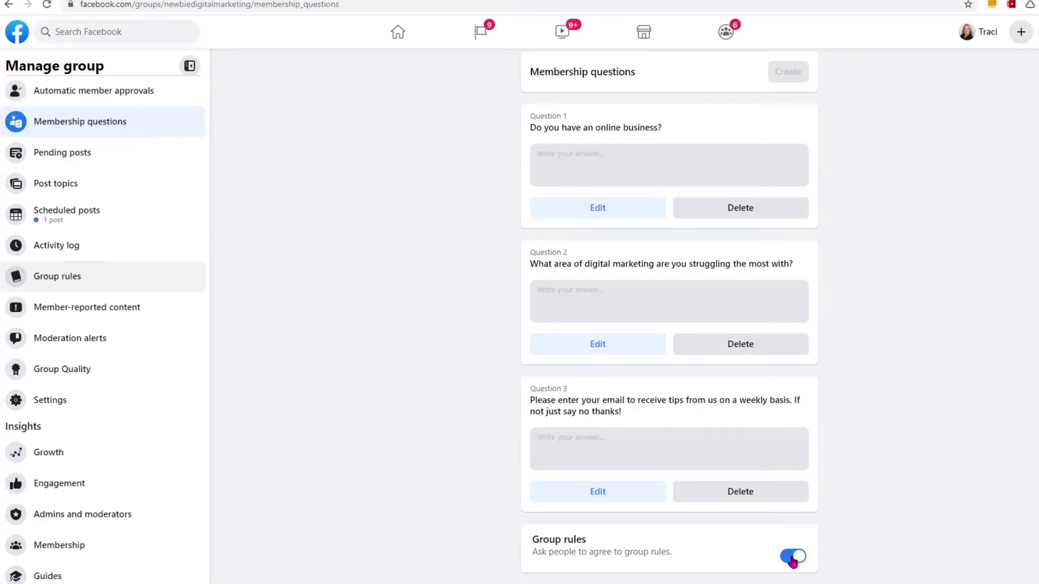
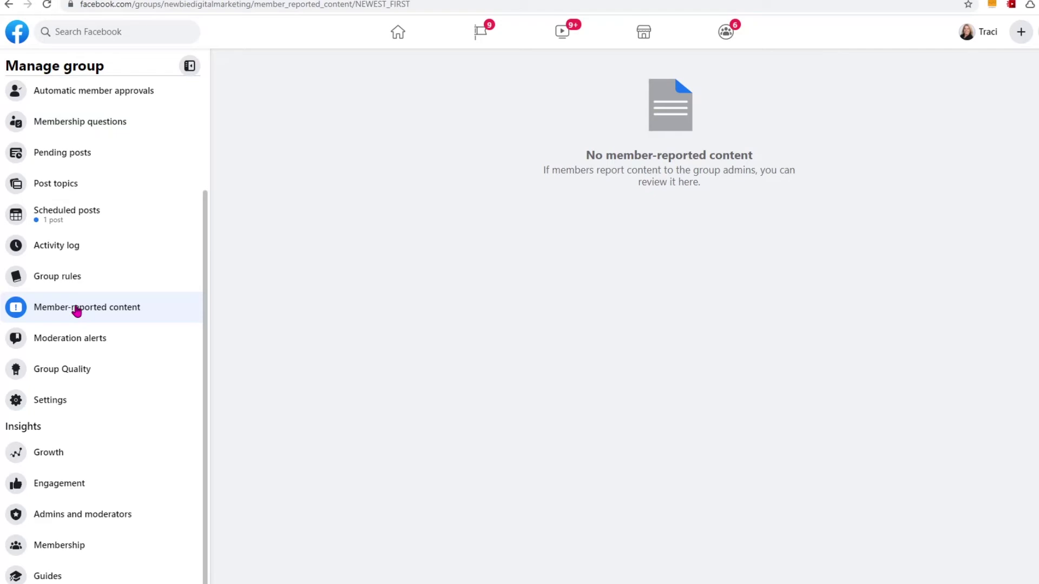
Set up keyword moderation alerts for the words "hate" and "help".
click(84, 341)
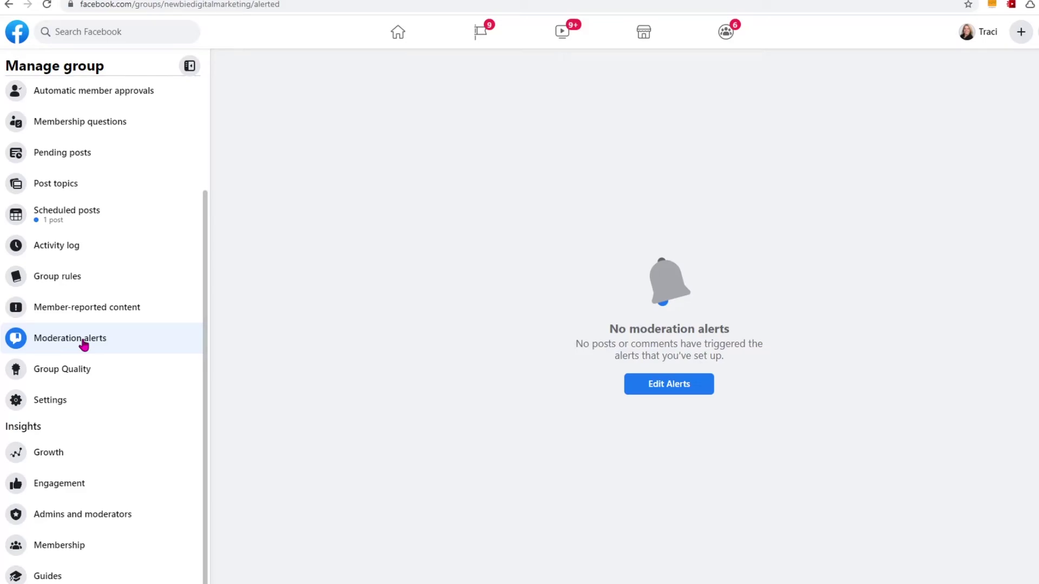
click(687, 387)
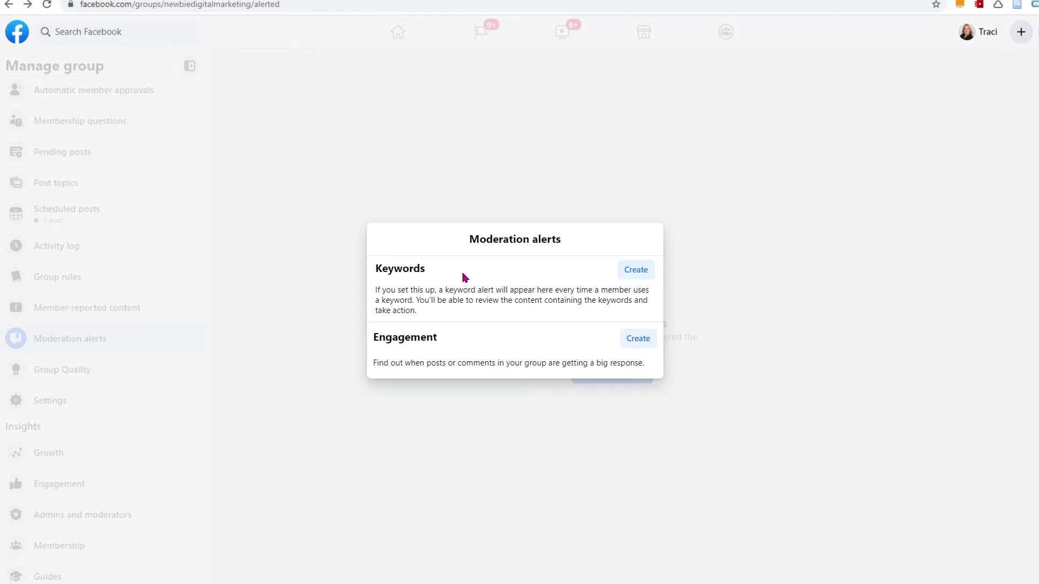
click(642, 278)
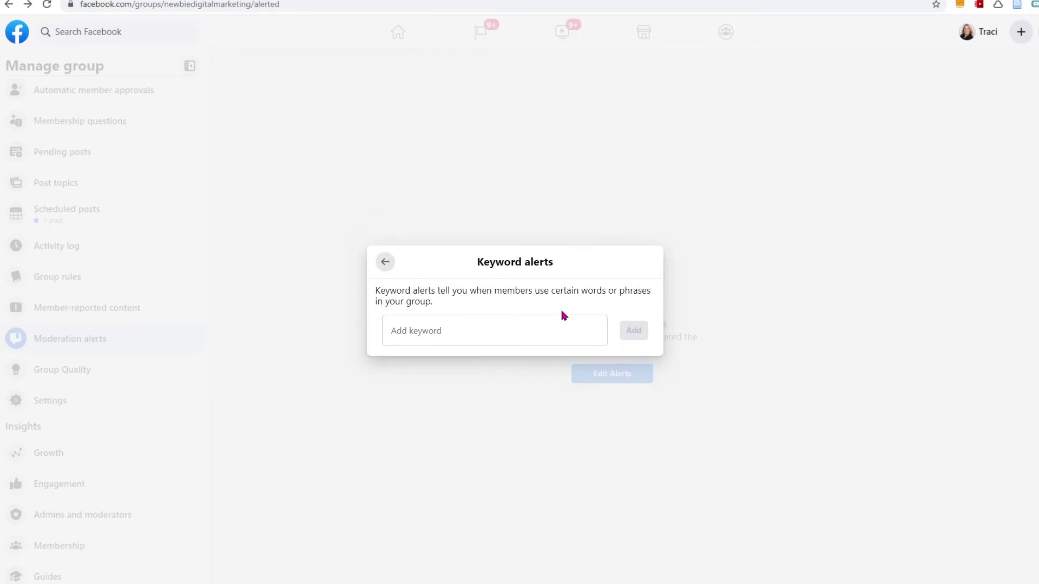
click(544, 336)
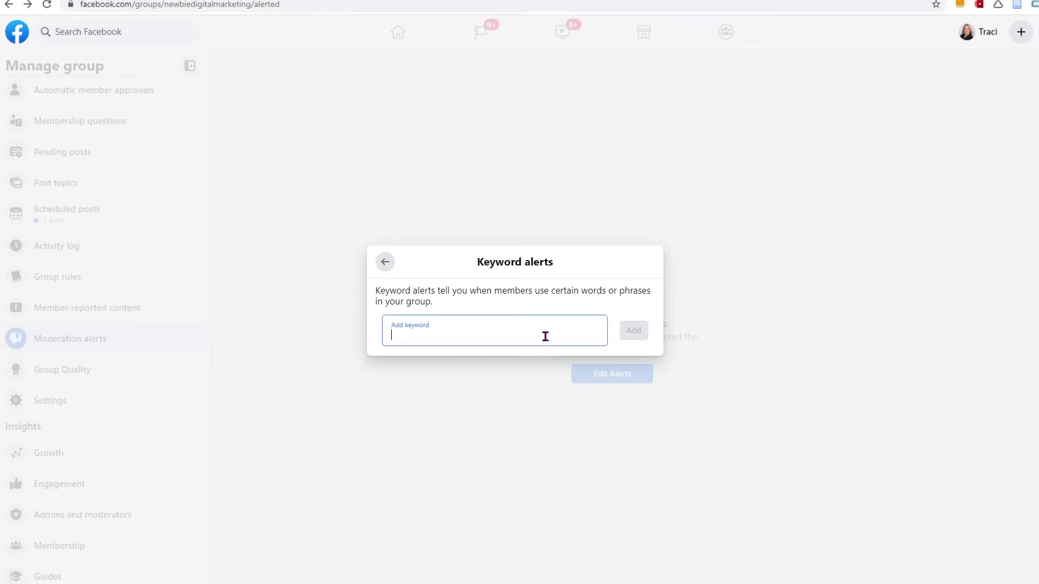
text(h)
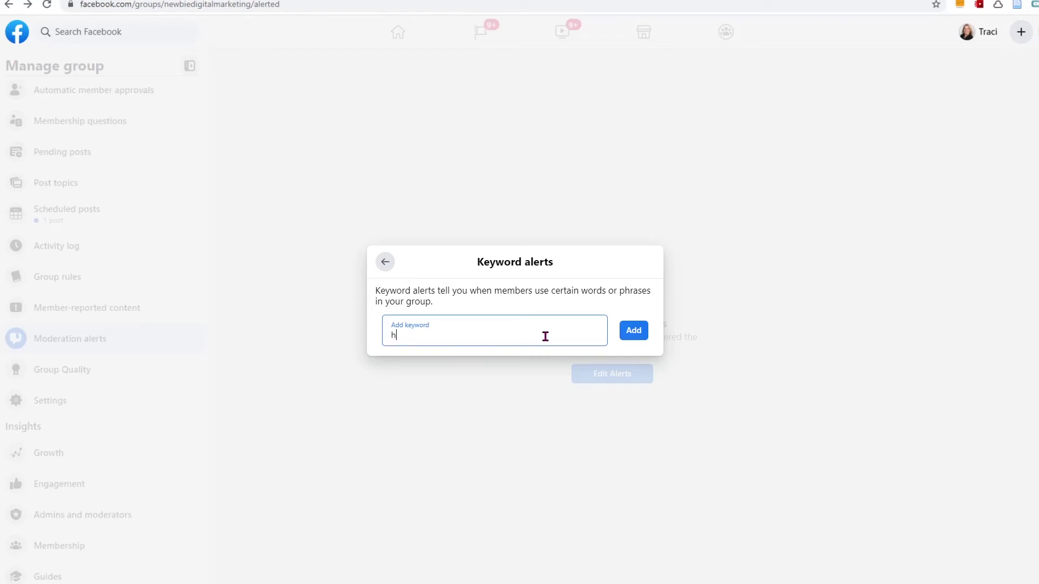
text(ate)
click(629, 337)
click(470, 322)
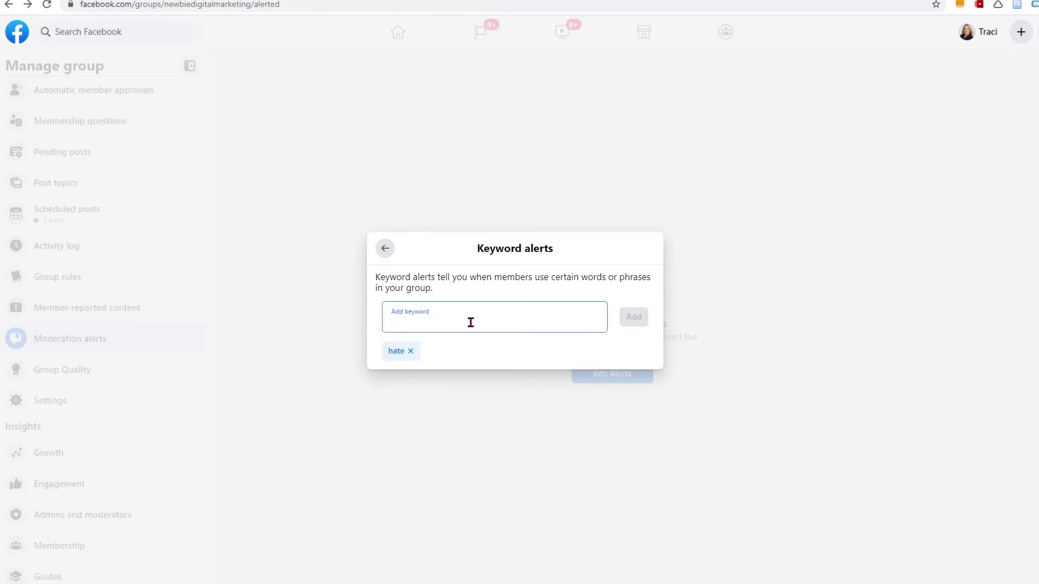
text(help)
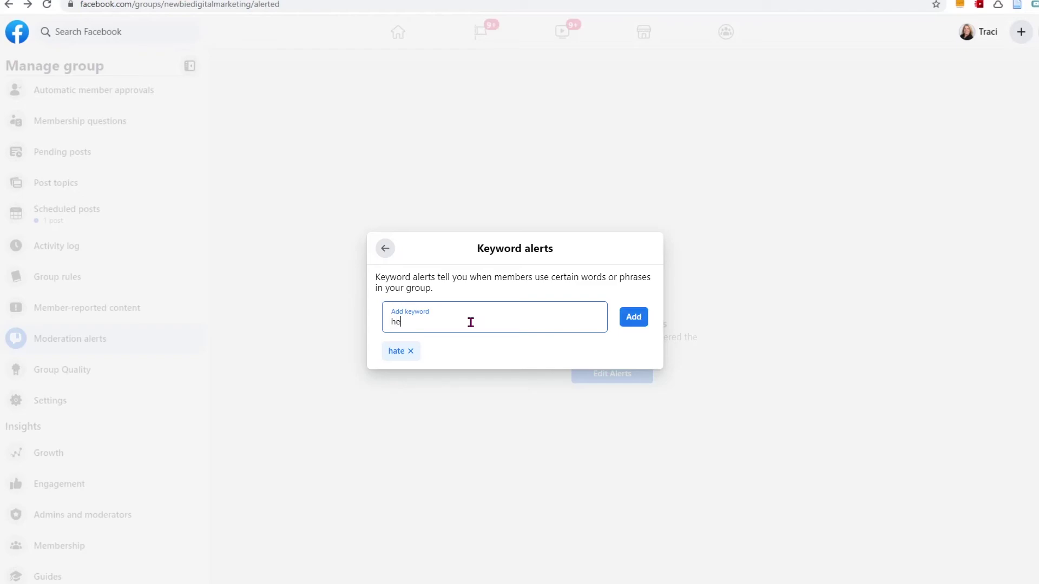
click(636, 321)
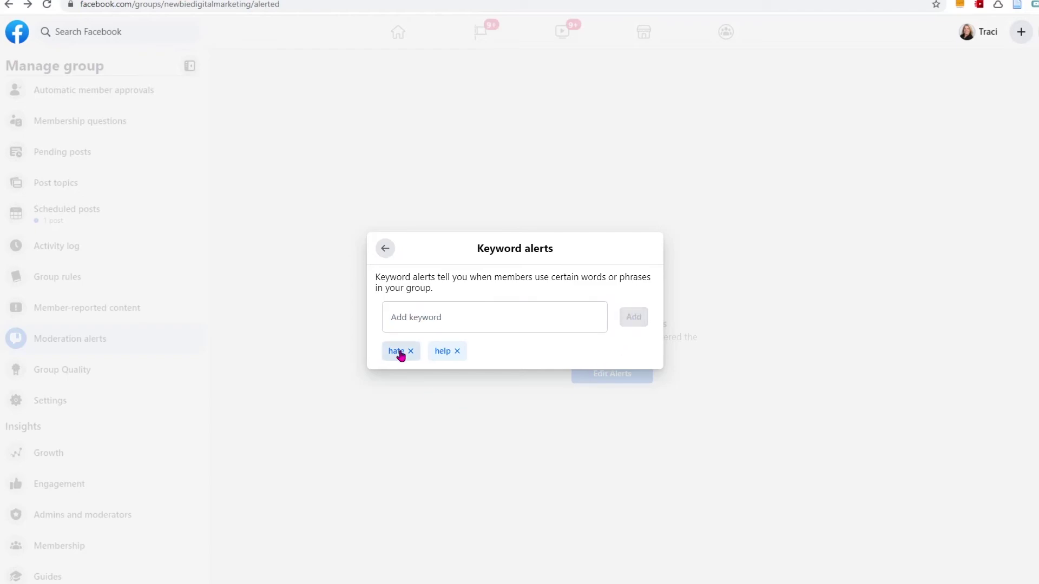
click(385, 250)
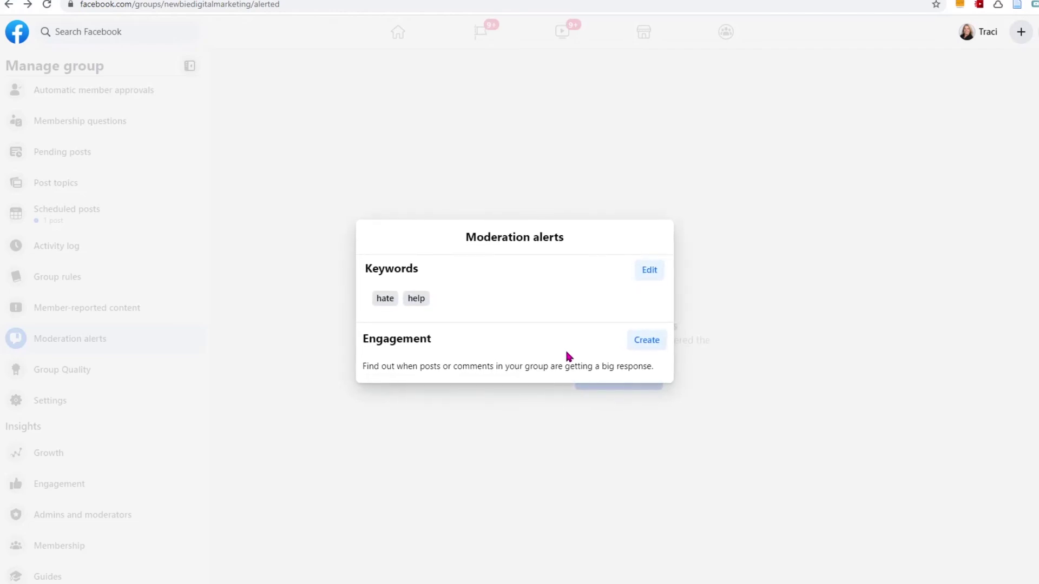
Create an engagement alert for posts that get 10 reactions of any type within one hour.
click(655, 345)
click(662, 278)
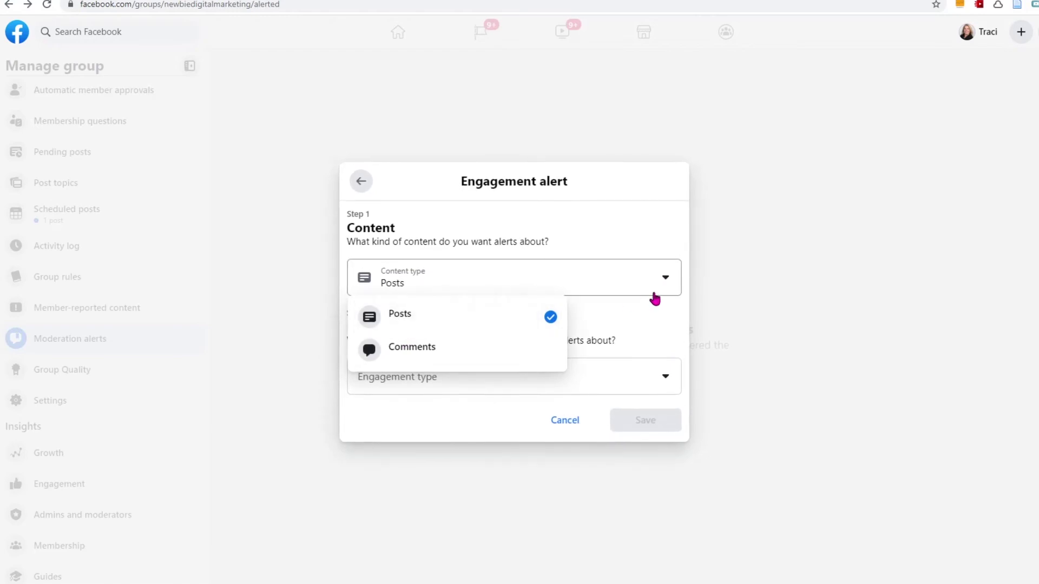
click(676, 233)
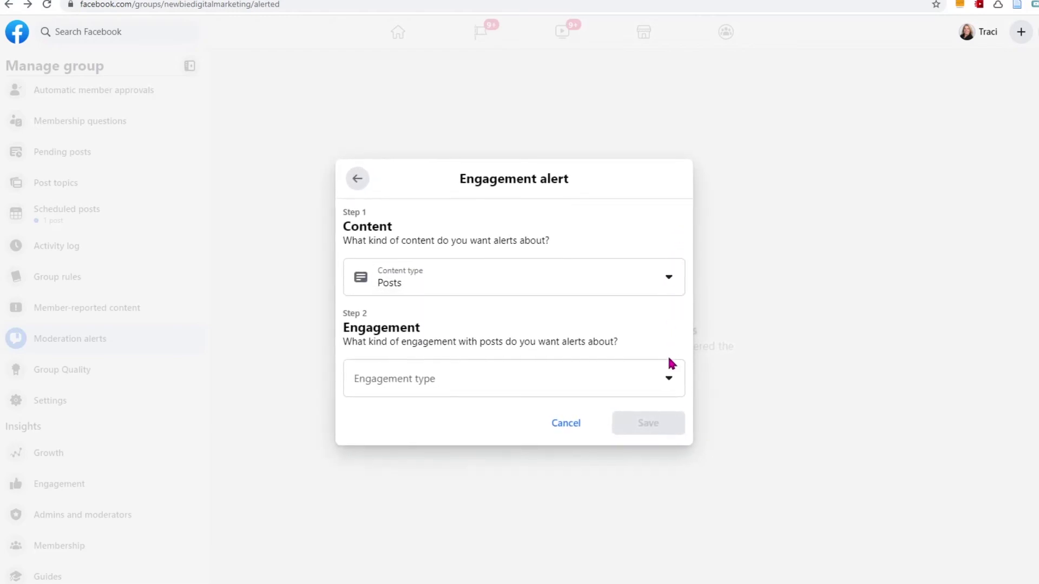
click(669, 383)
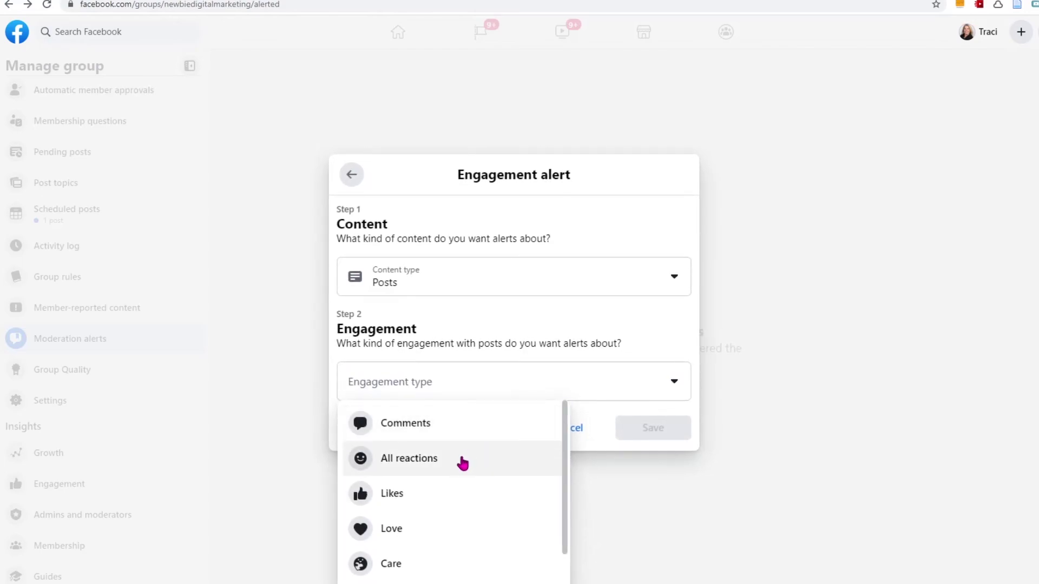
click(462, 461)
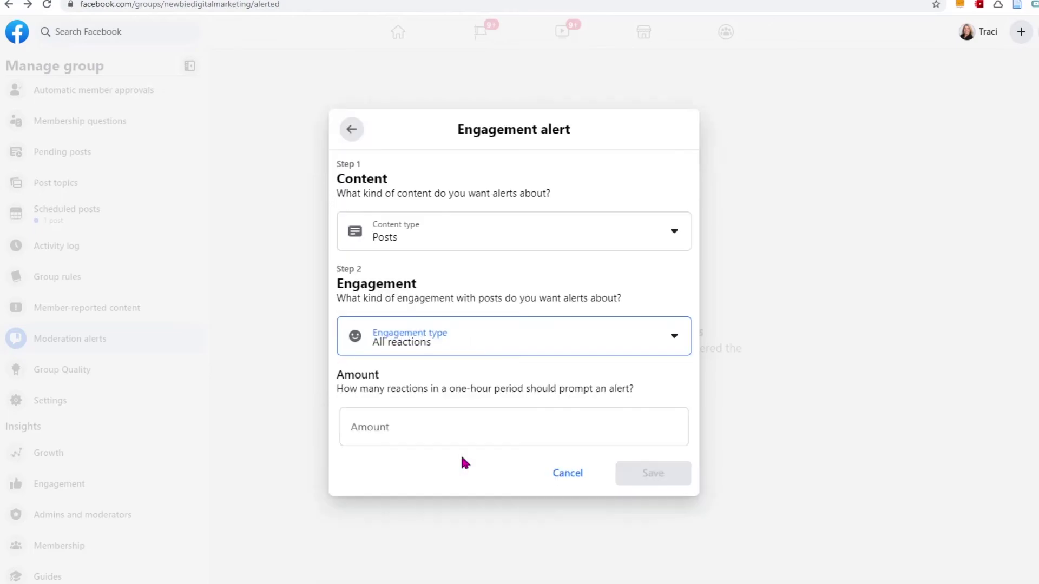
click(540, 427)
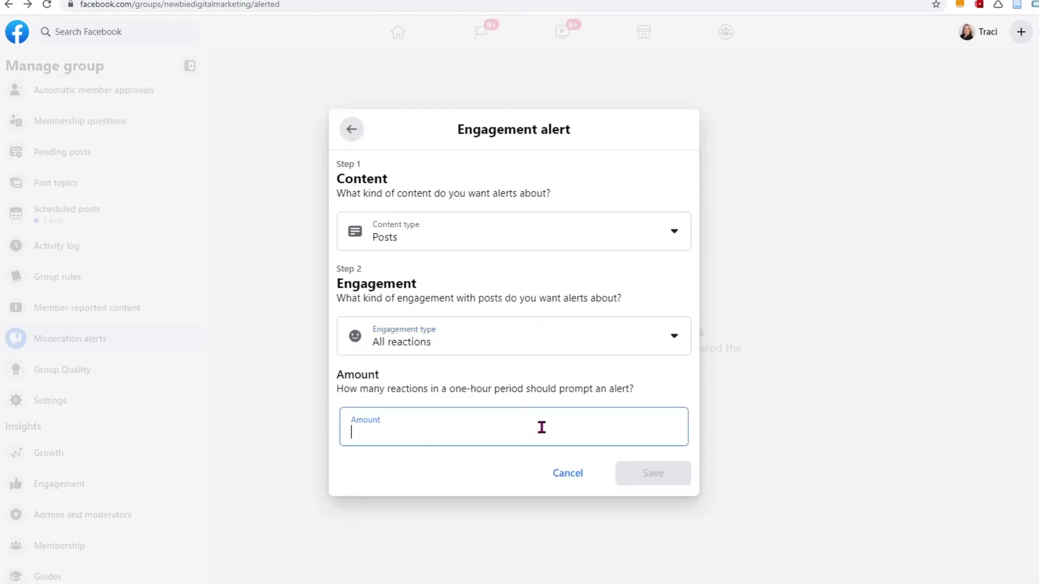
text(10)
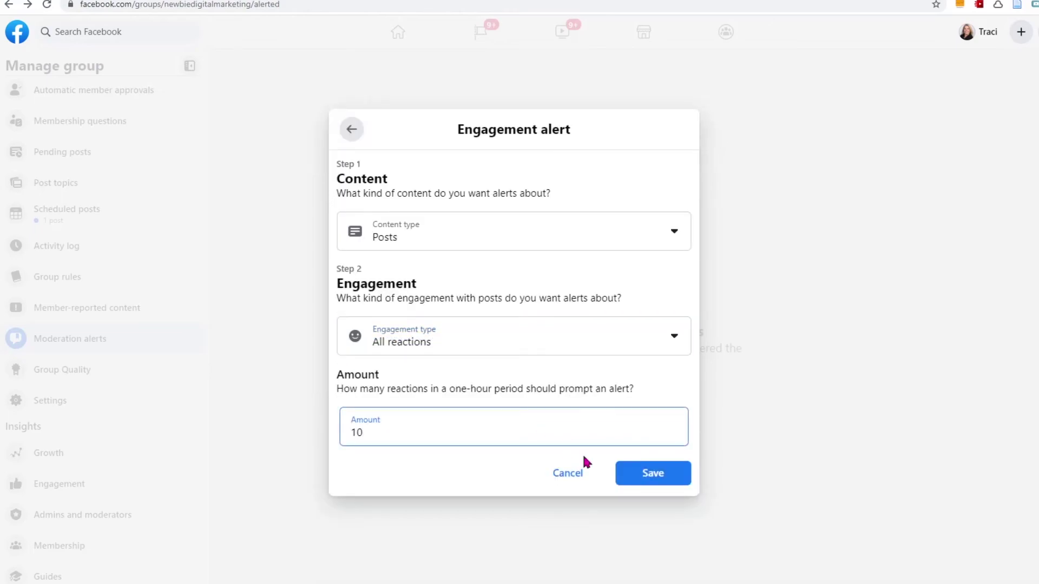
click(649, 473)
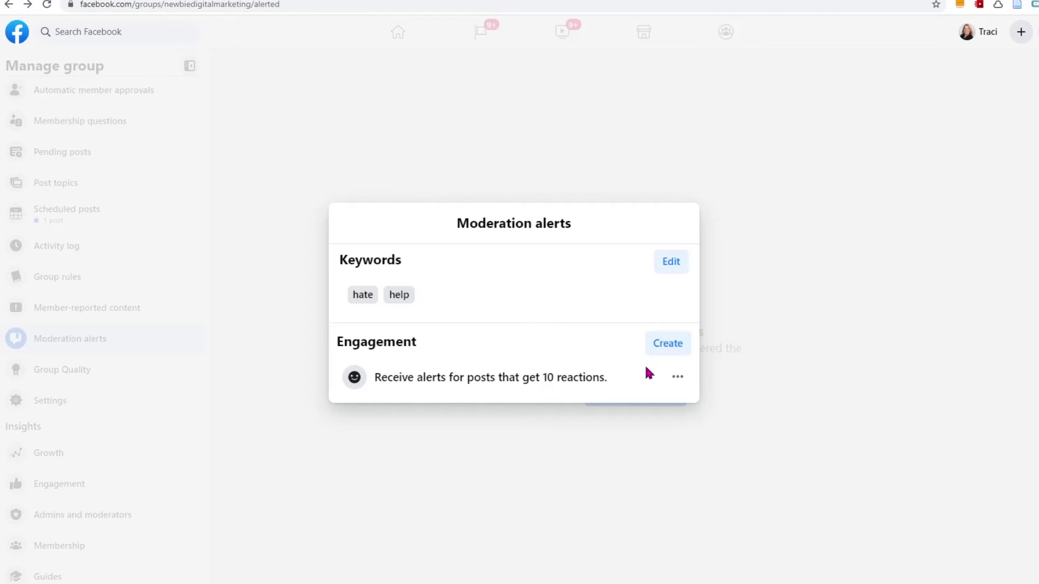
Create a second engagement alert for comments that get 15 Haha reactions within one hour.
click(665, 345)
click(623, 284)
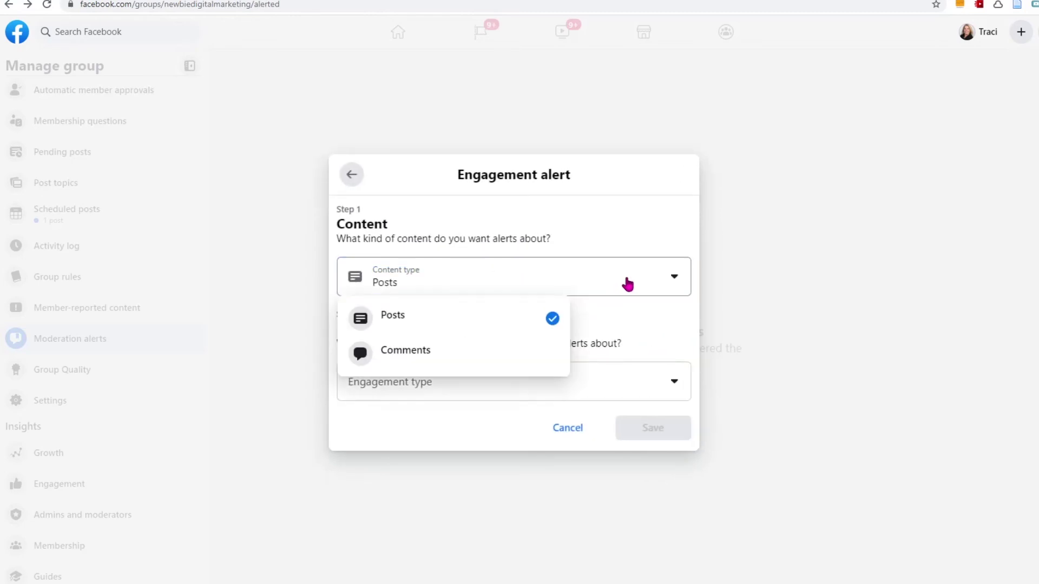
click(509, 345)
click(633, 383)
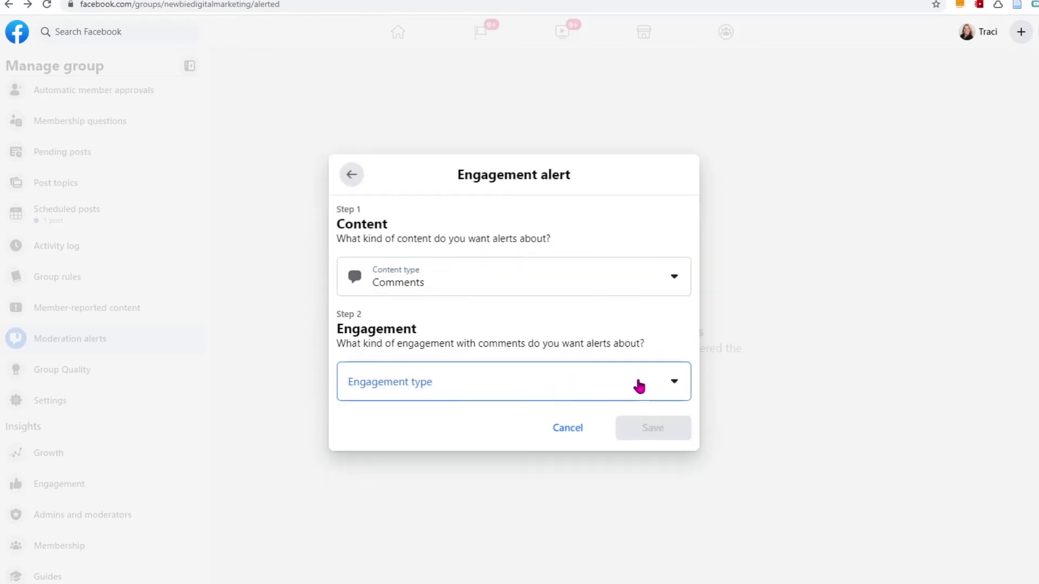
scroll(431, 568, down, 1)
click(411, 565)
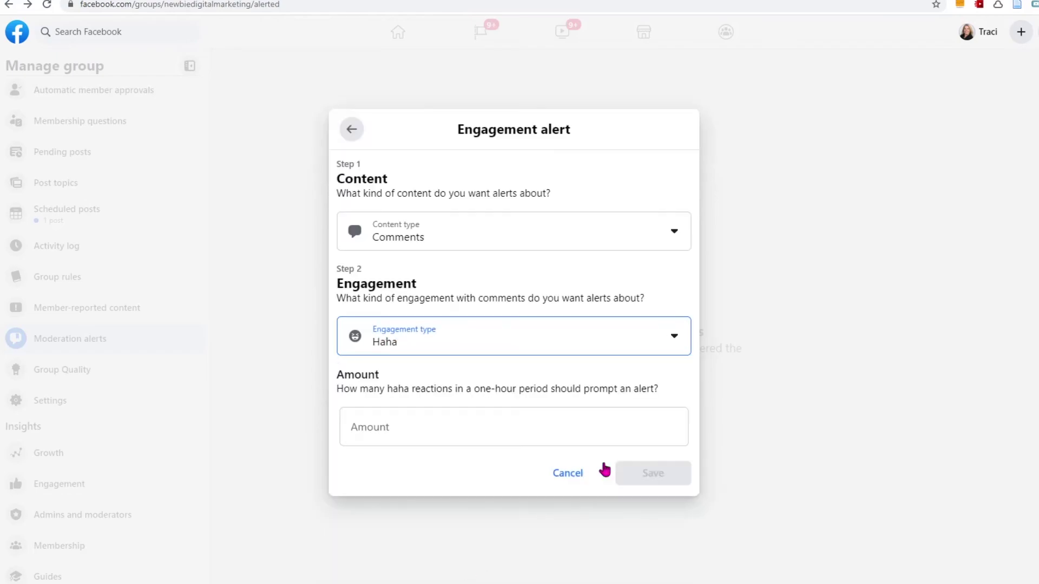
click(629, 433)
text(15)
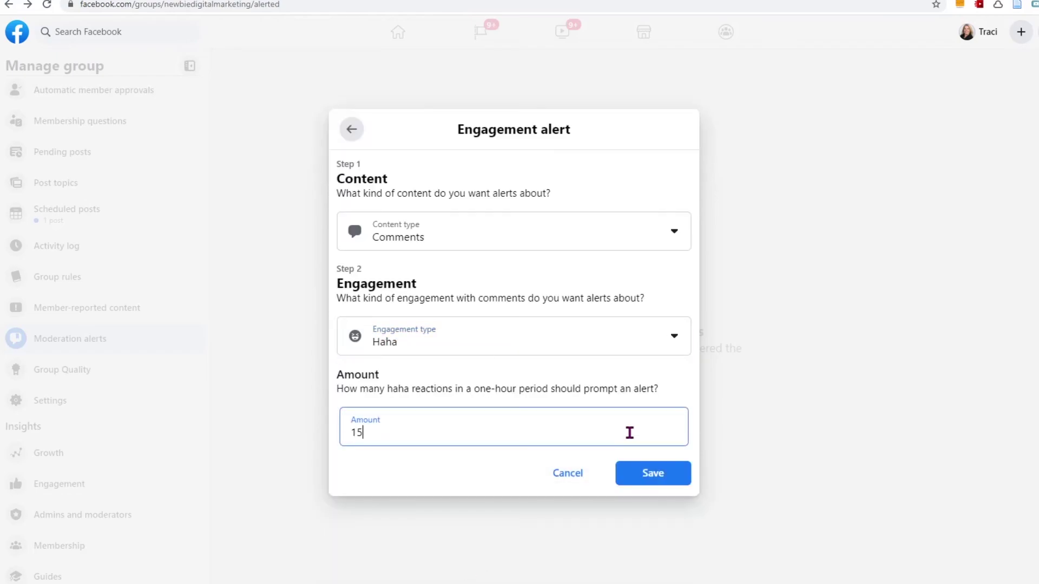
click(649, 473)
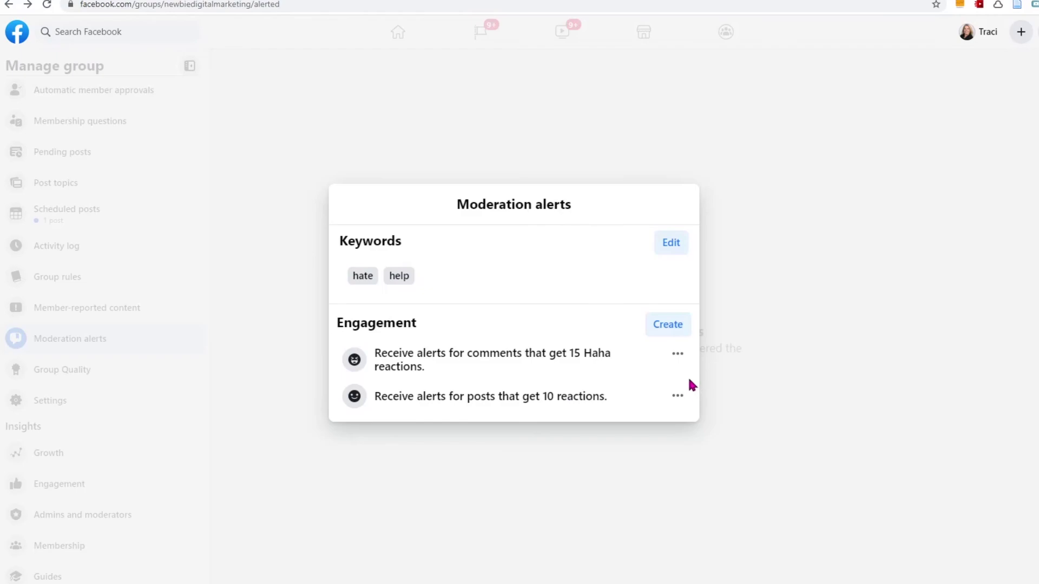
click(677, 398)
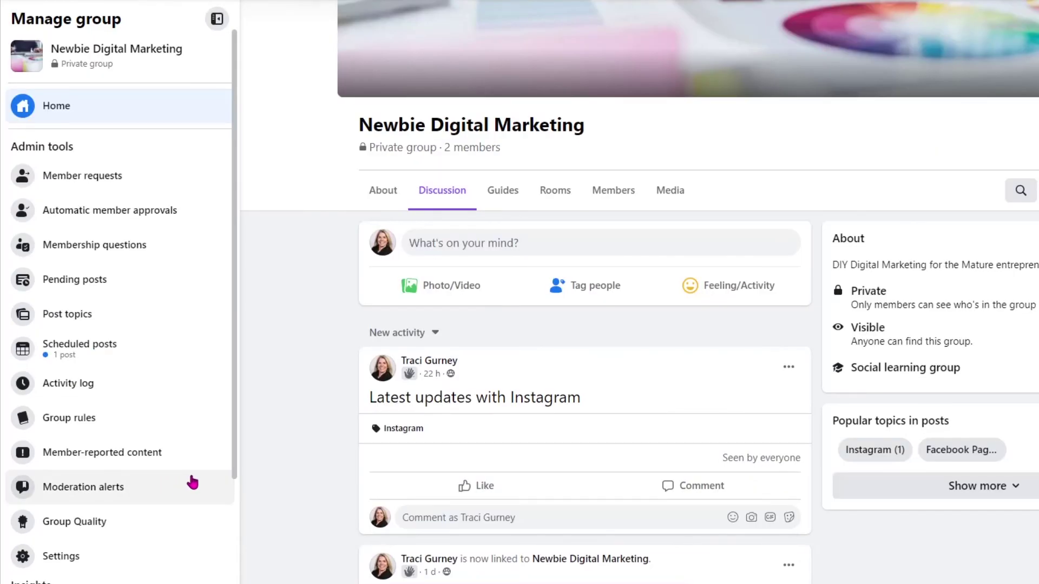
Publish a group post reading "New Video on creating a logo for your business out!".
click(586, 247)
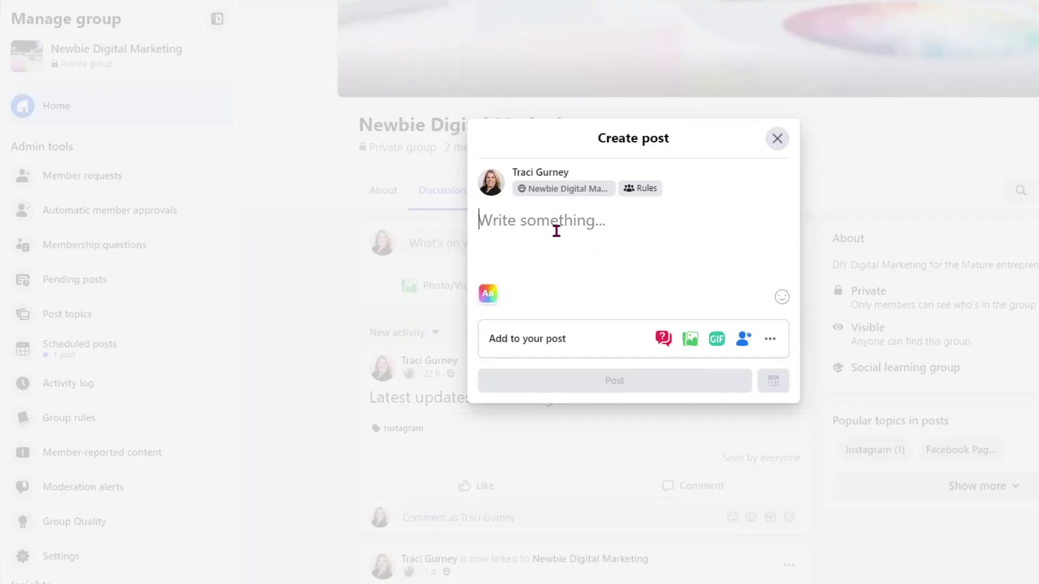
text(New Video on creating a logo for your business out!)
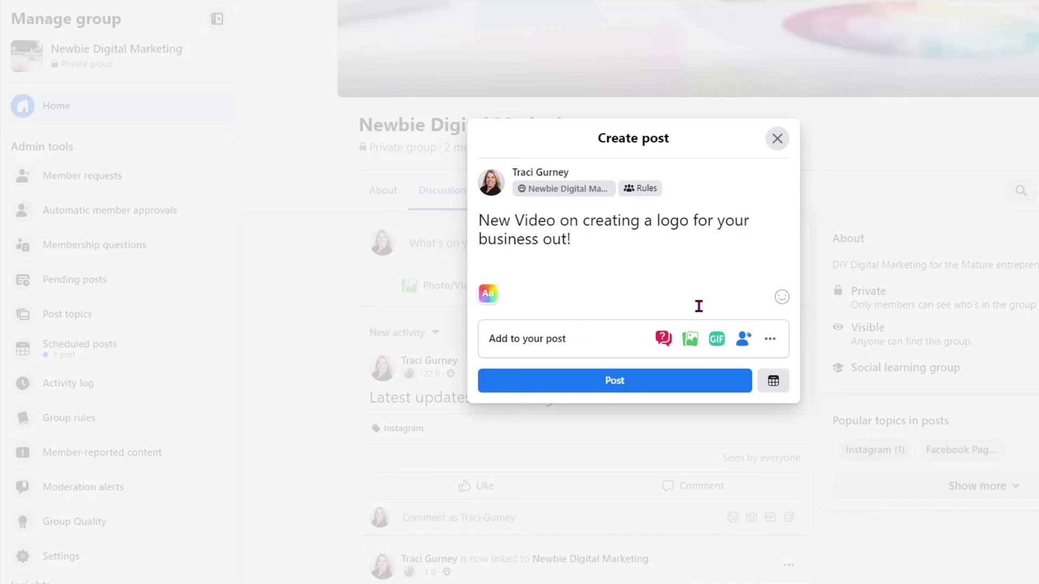
click(691, 378)
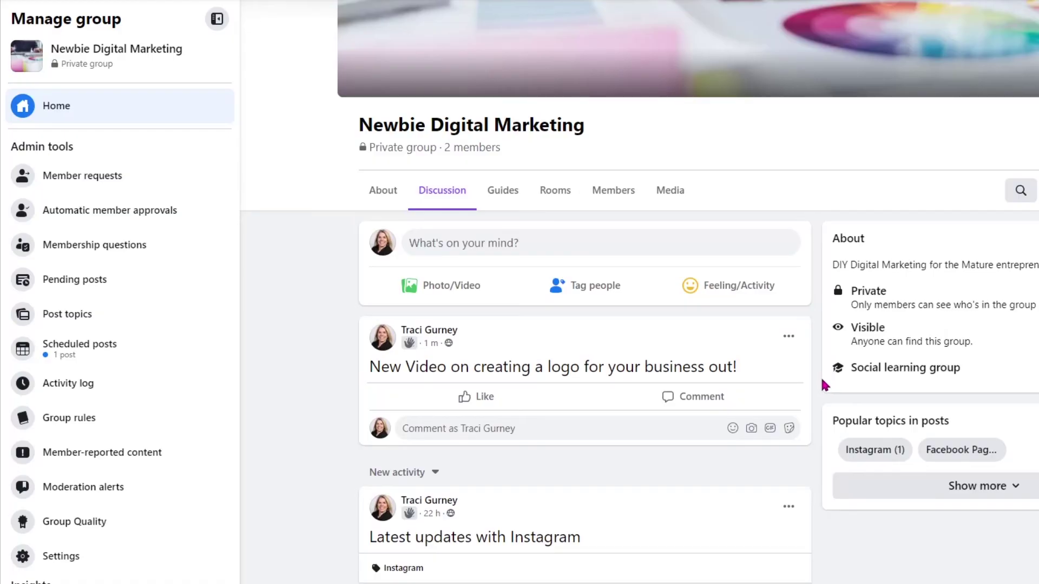
Mark the new logo video post as an announcement and view the group's announcements.
click(790, 338)
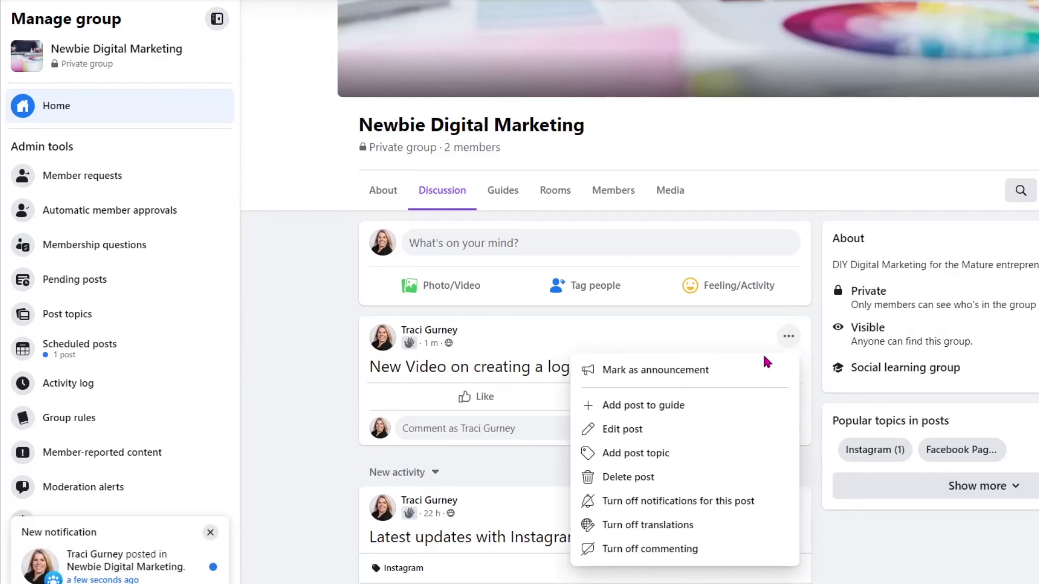
click(750, 373)
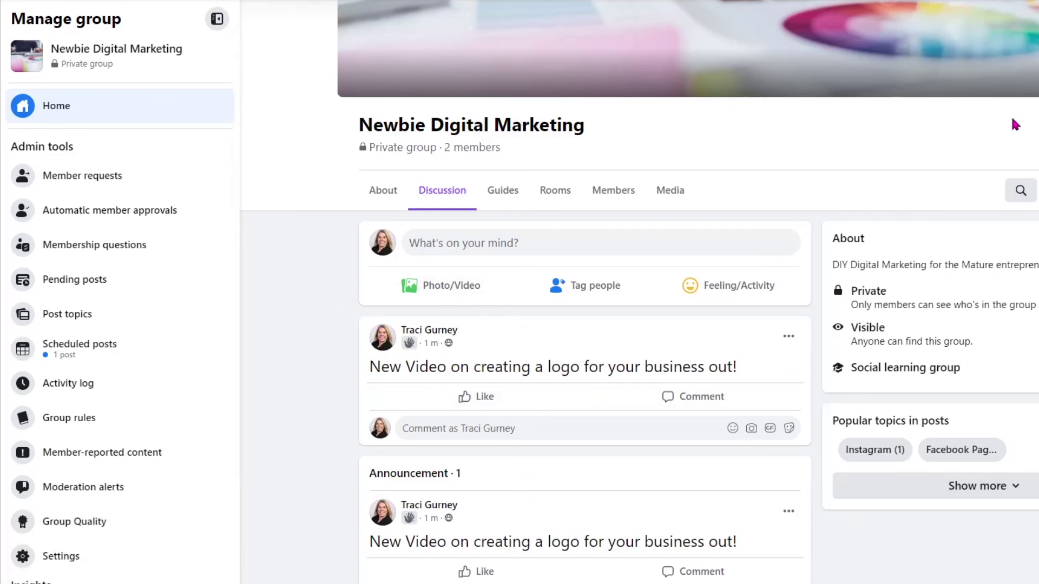
key(F5)
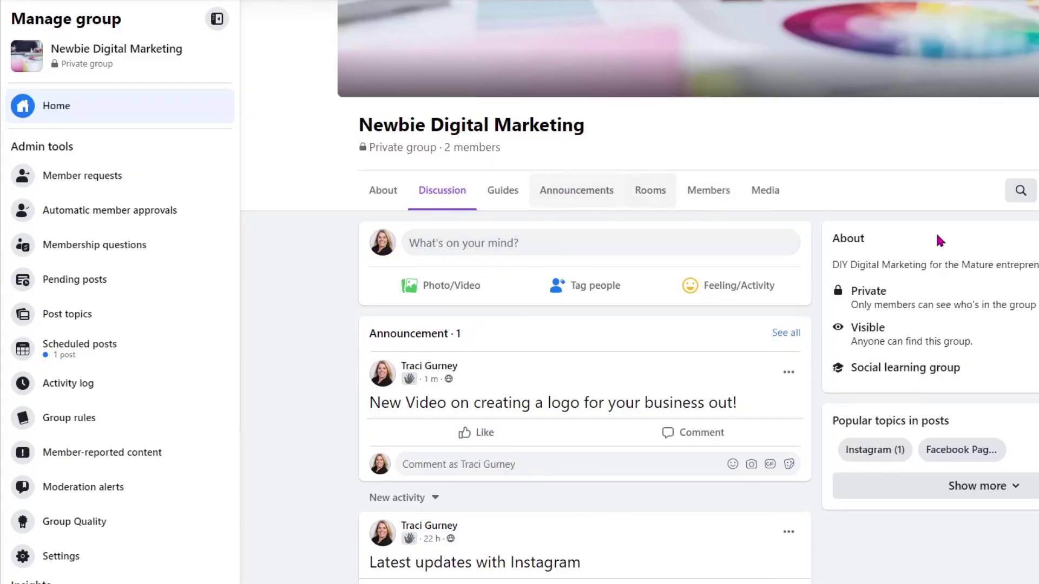
click(576, 192)
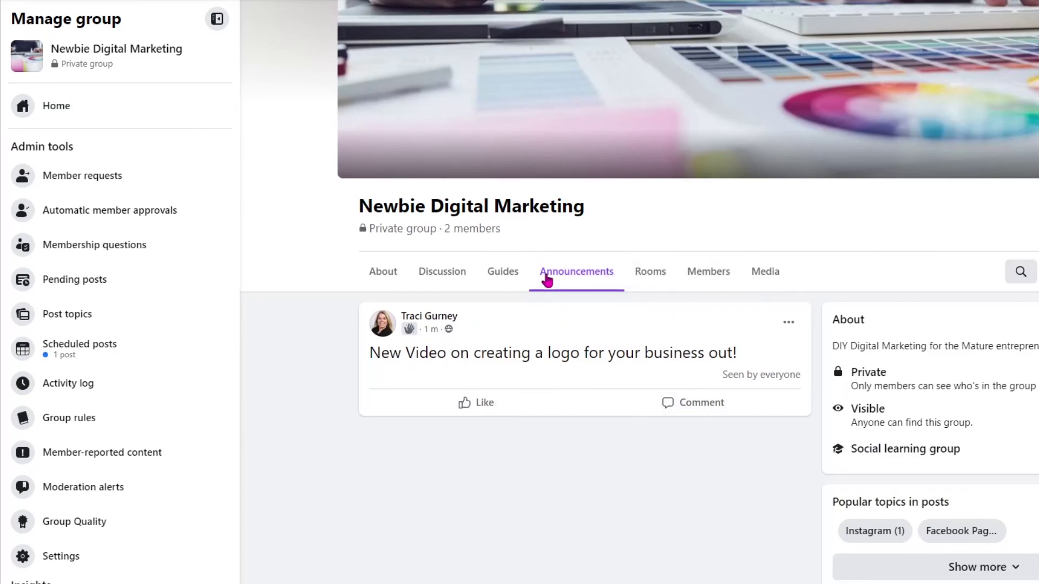
Mark the "Latest updates with Instagram" post in the group's discussion as an announcement.
click(452, 276)
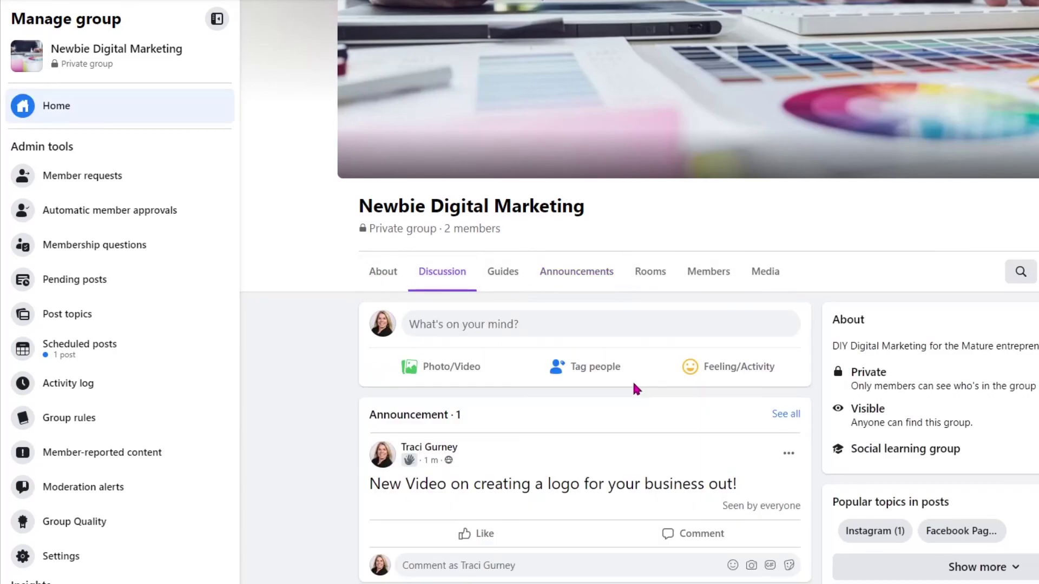
scroll(645, 246, down, 8)
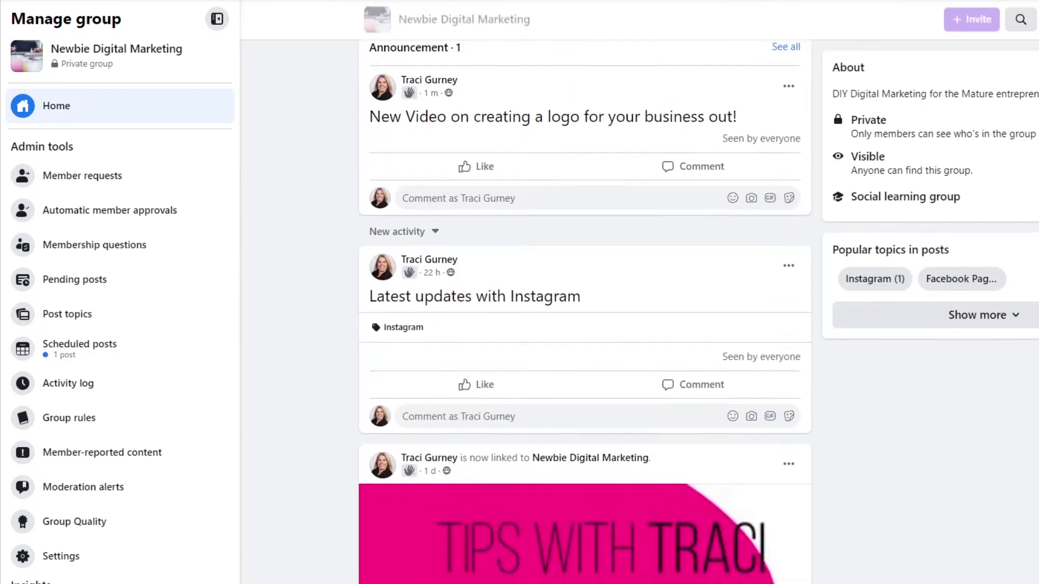
click(788, 222)
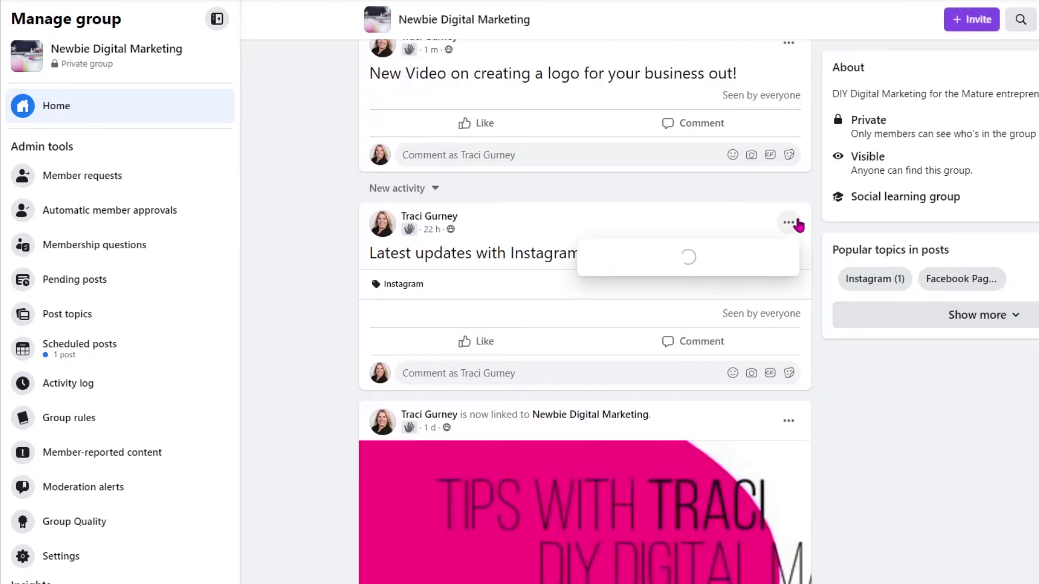
click(725, 264)
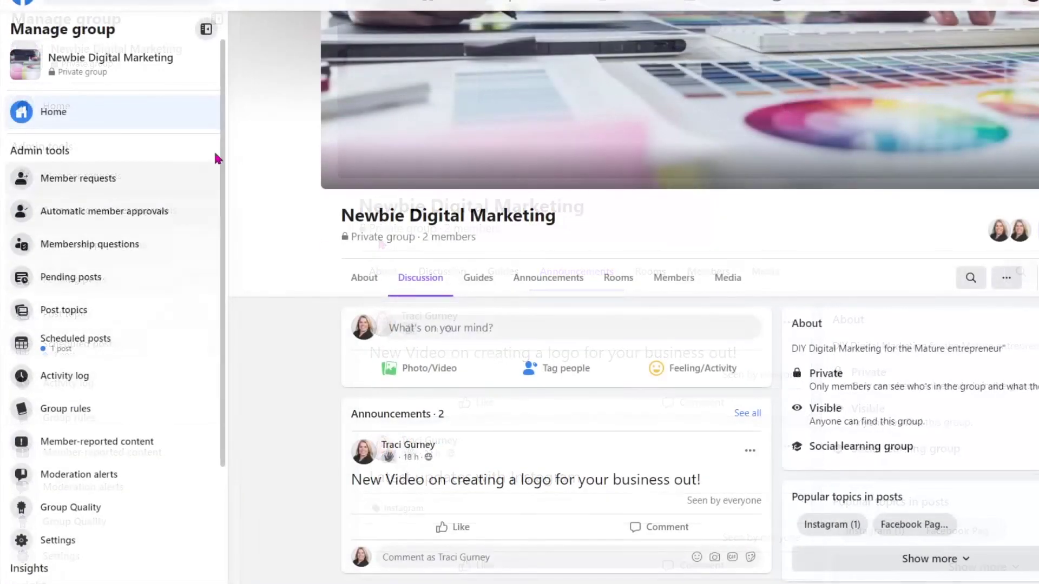
Start a new group post and show the full list of content types that can be added to it.
scroll(216, 216, down, 3)
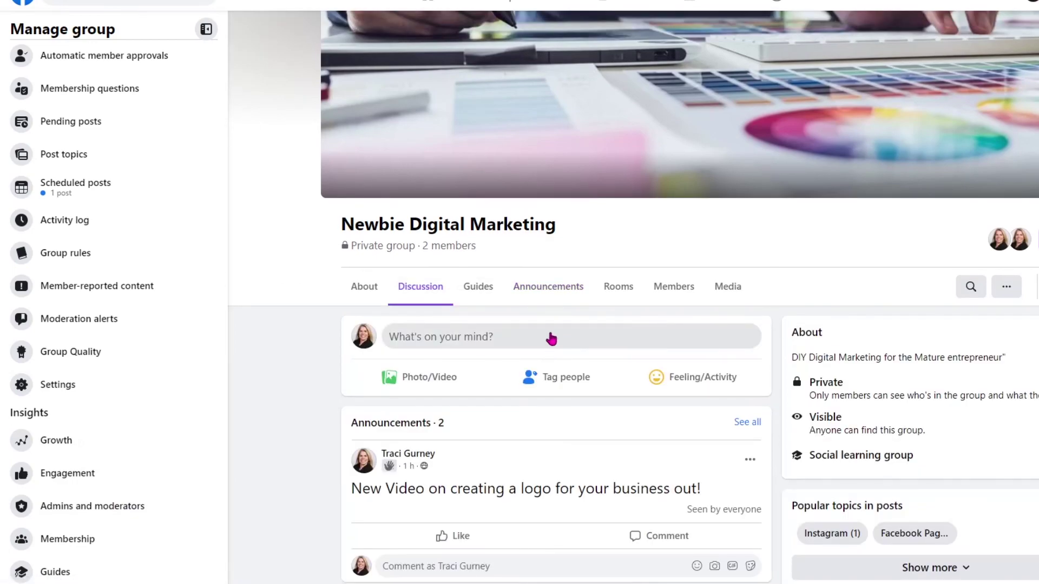
click(550, 343)
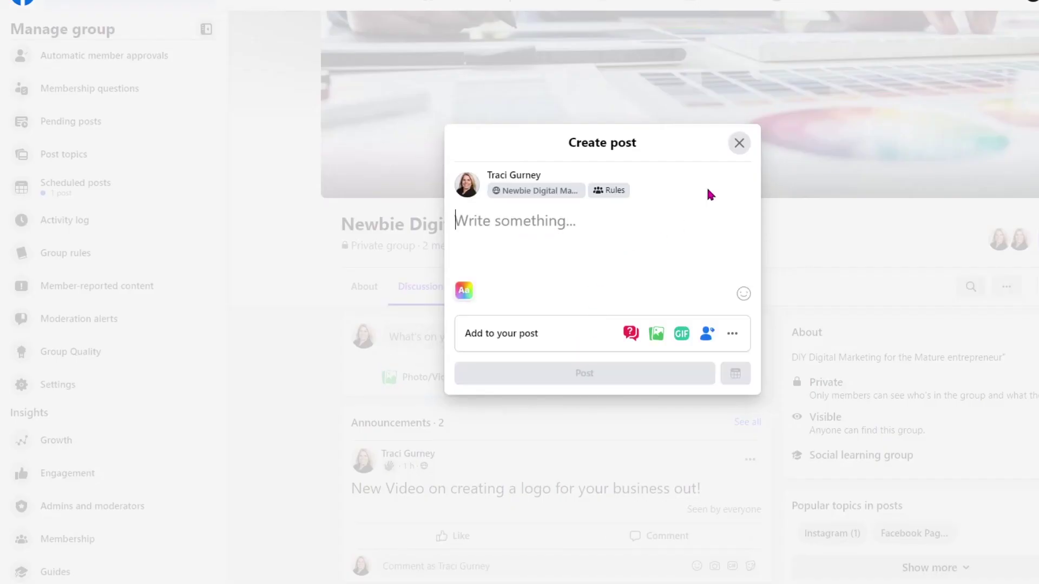
click(732, 333)
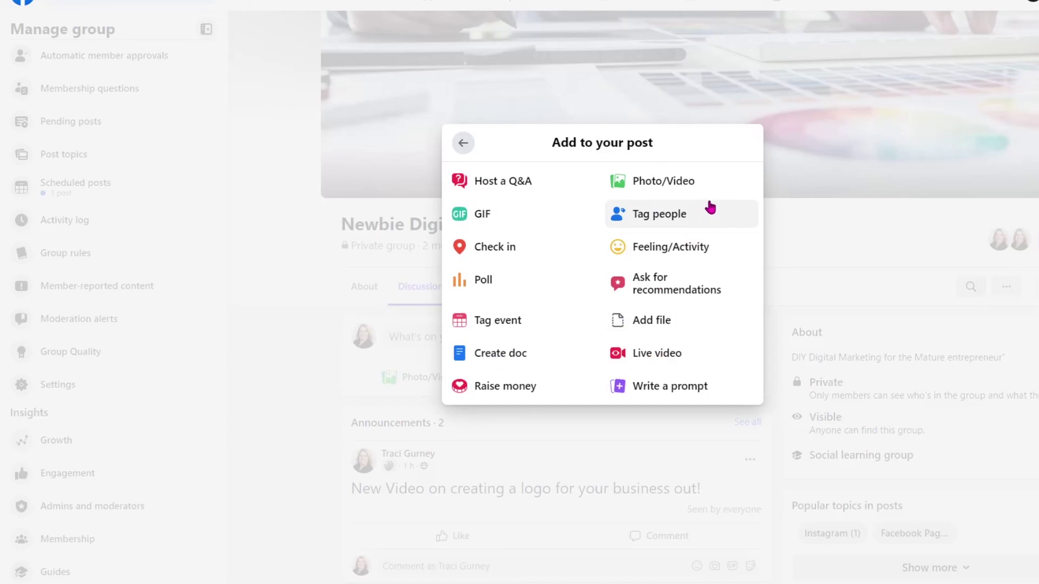